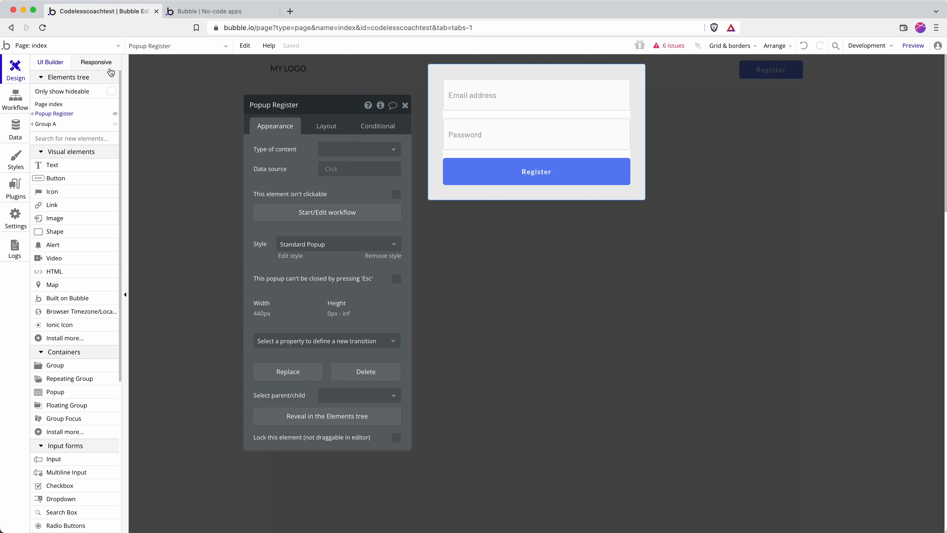
- Rename the registration popup as Popup Register and Login
{"action": "left_click", "coordinate": [54, 114]}
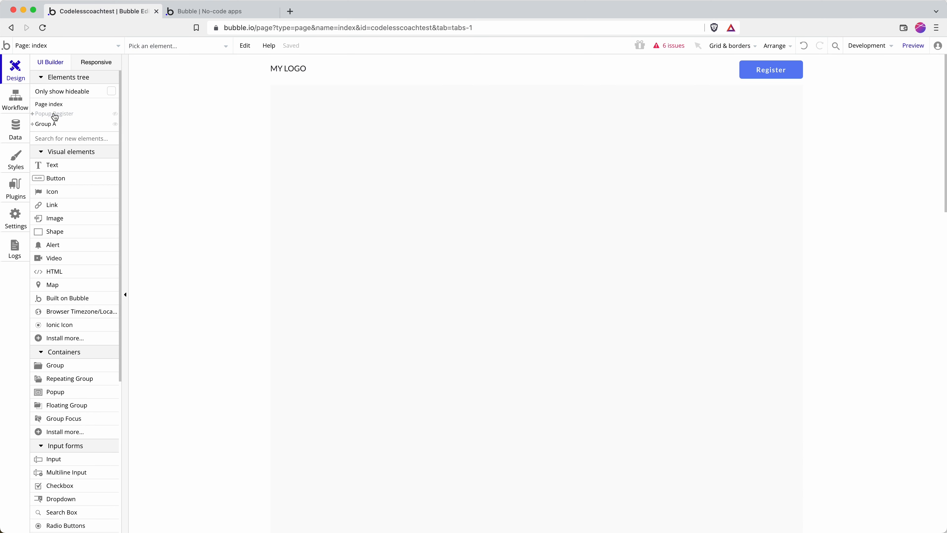
{"action": "left_click", "coordinate": [55, 114]}
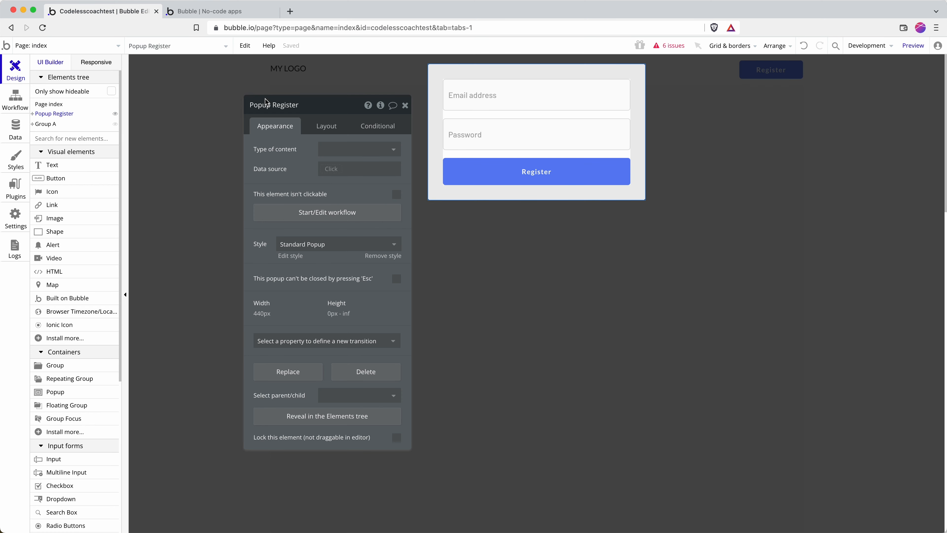
{"action": "double_click", "coordinate": [283, 106]}
{"action": "left_click", "coordinate": [343, 106]}
{"action": "type", "text": "and Login"}
{"action": "key", "text": "Return"}
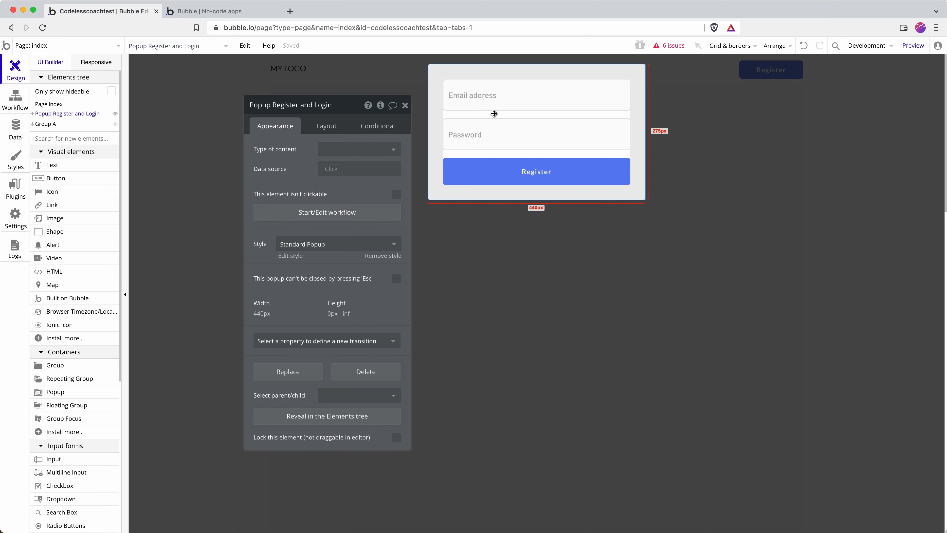
- Group the popup's email input, password input and Register button in a Column container
{"action": "left_click", "coordinate": [508, 98]}
{"action": "left_click", "coordinate": [511, 133], "text": "shift"}
{"action": "left_click", "coordinate": [529, 175], "text": "shift"}
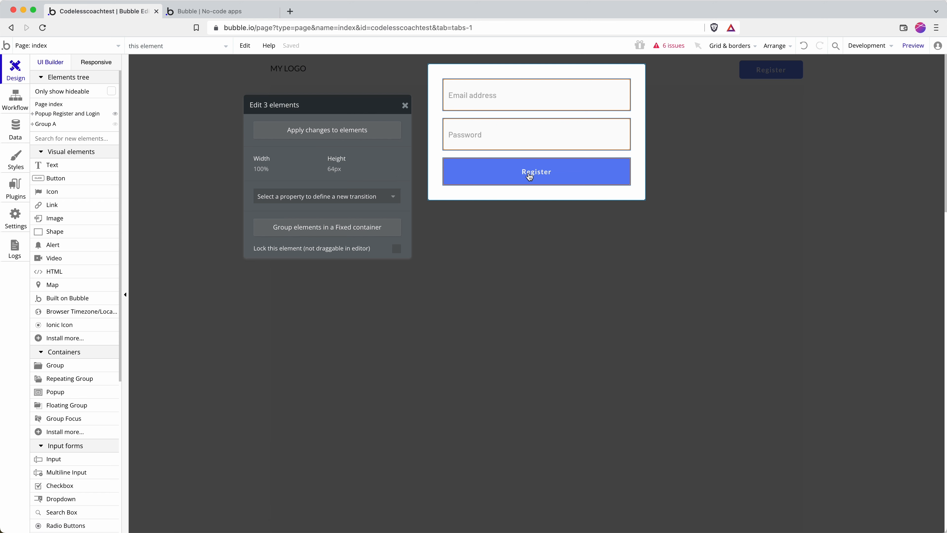
{"action": "right_click", "coordinate": [506, 97]}
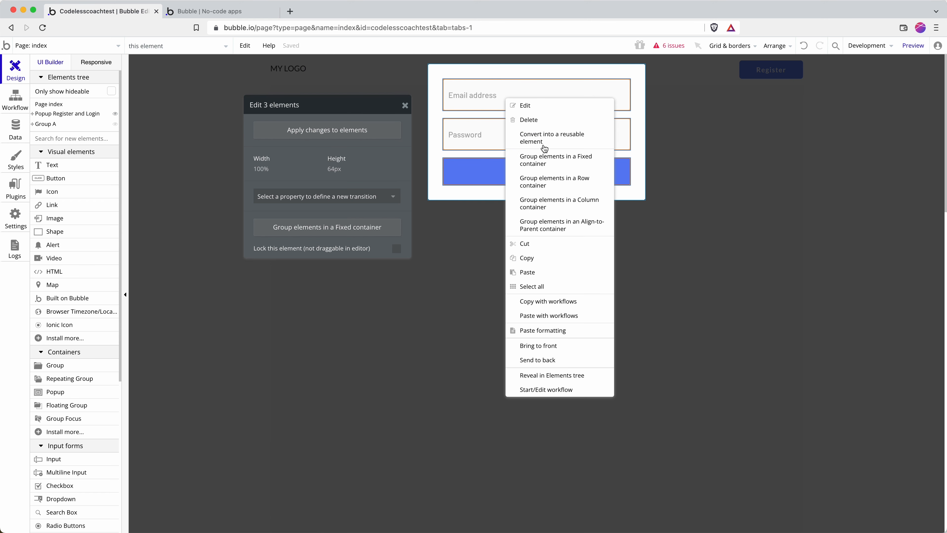
{"action": "left_click", "coordinate": [563, 204]}
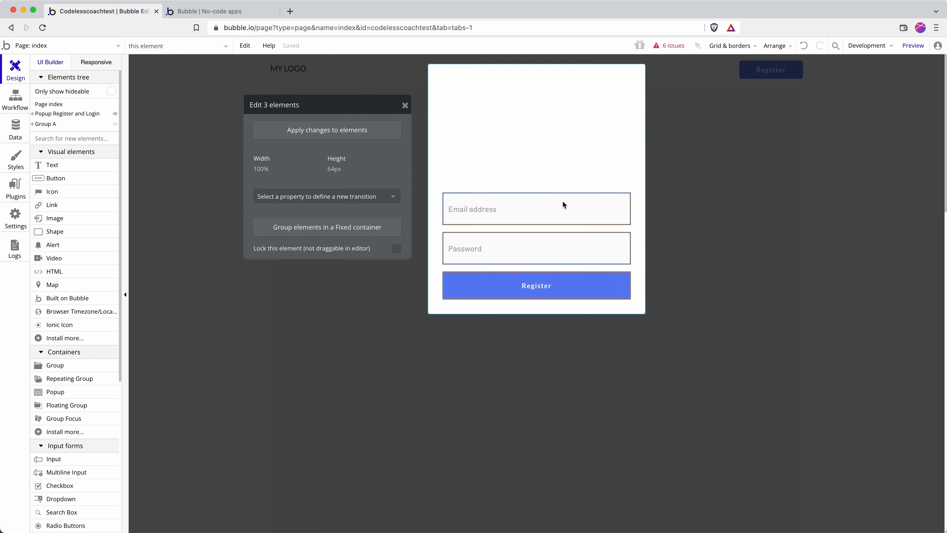
- Apply gap spacing to the new group with a row gap of 16 px, and rename the group as Register
{"action": "left_click", "coordinate": [335, 127]}
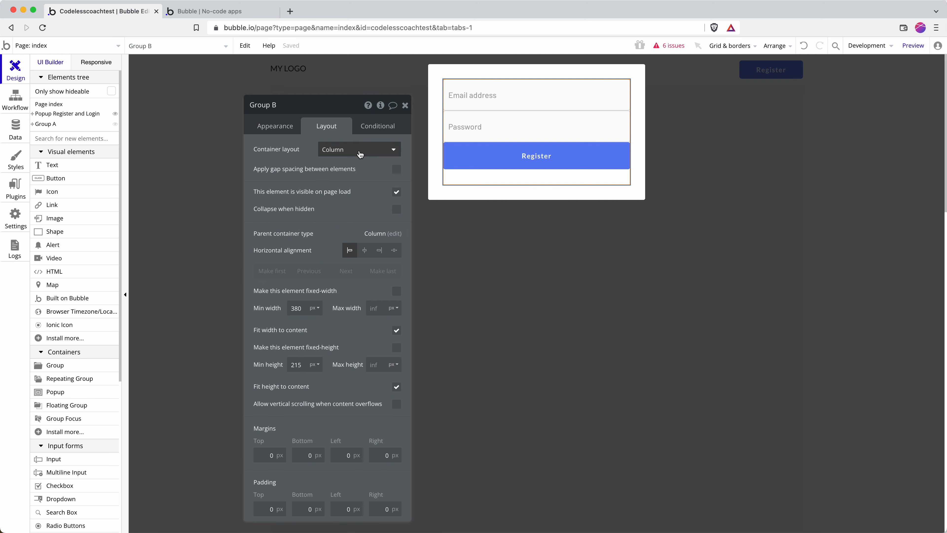
{"action": "left_click", "coordinate": [397, 169]}
{"action": "type", "text": "16"}
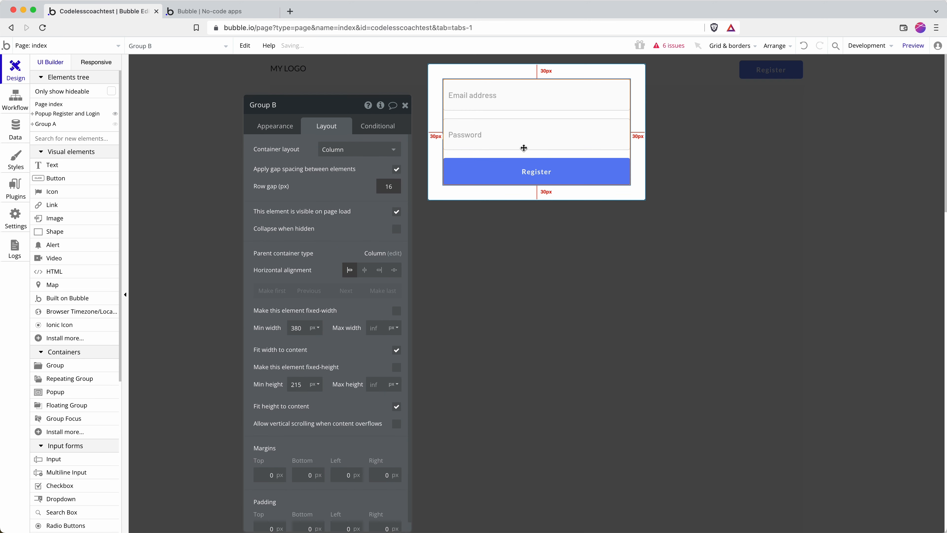
{"action": "left_click", "coordinate": [275, 105]}
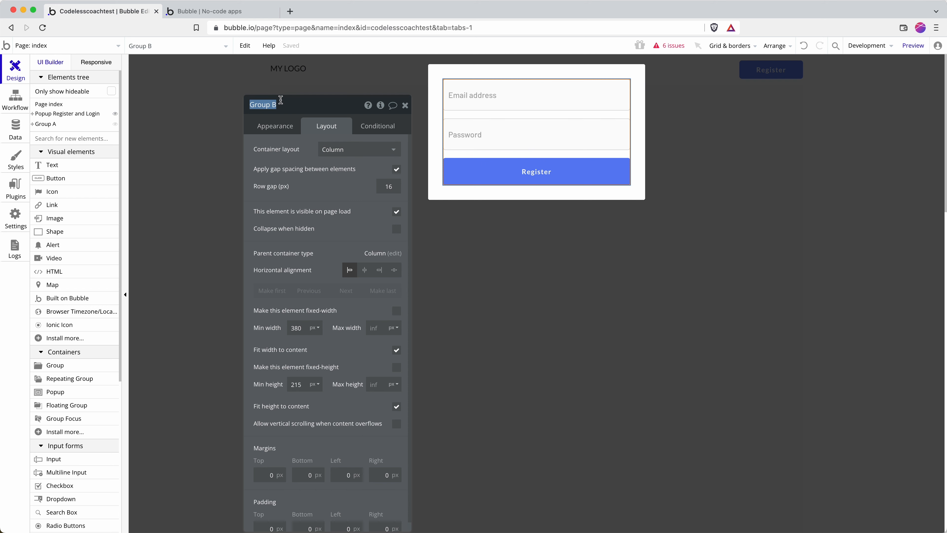
{"action": "type", "text": "Register"}
{"action": "key", "text": "Return"}
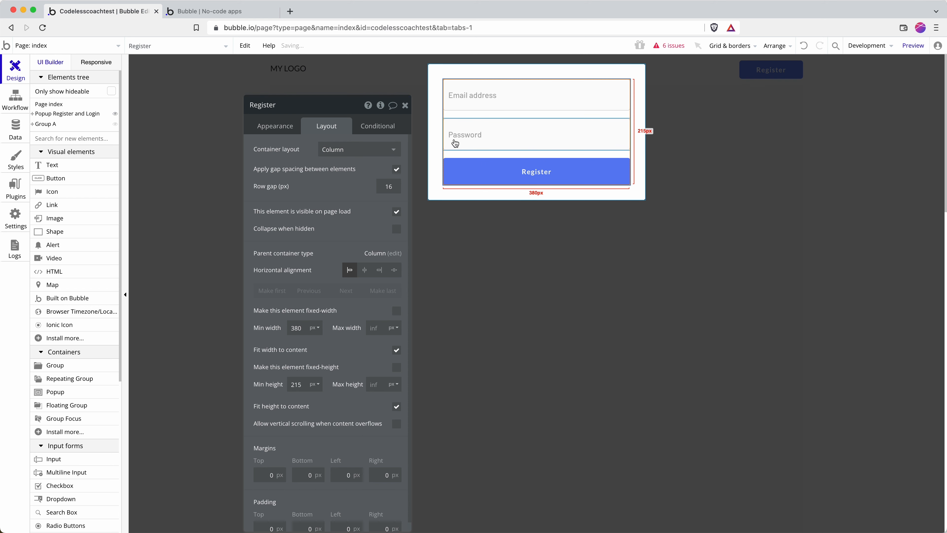
- Duplicate the Register group inside the popup and rename the copy as Login
{"action": "key", "text": "super+c"}
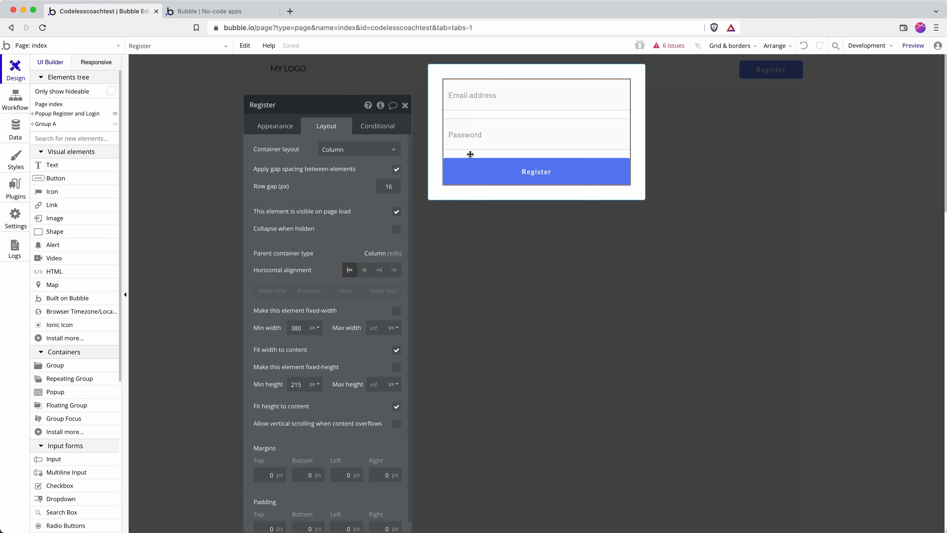
{"action": "key", "text": "super+v"}
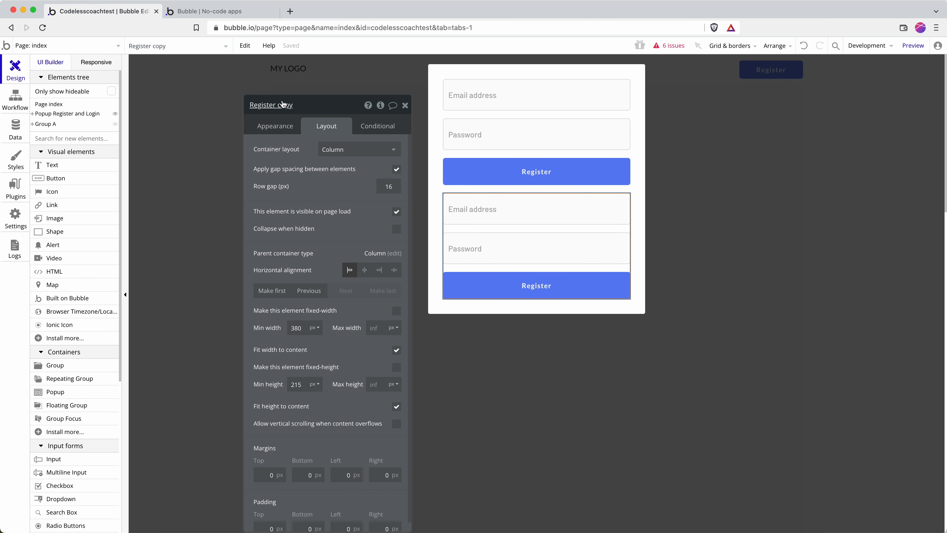
{"action": "left_click", "coordinate": [282, 100]}
{"action": "type", "text": "Login"}
{"action": "key", "text": "Return"}
- Change the label of the button in the Login group to Login
{"action": "left_click", "coordinate": [495, 280]}
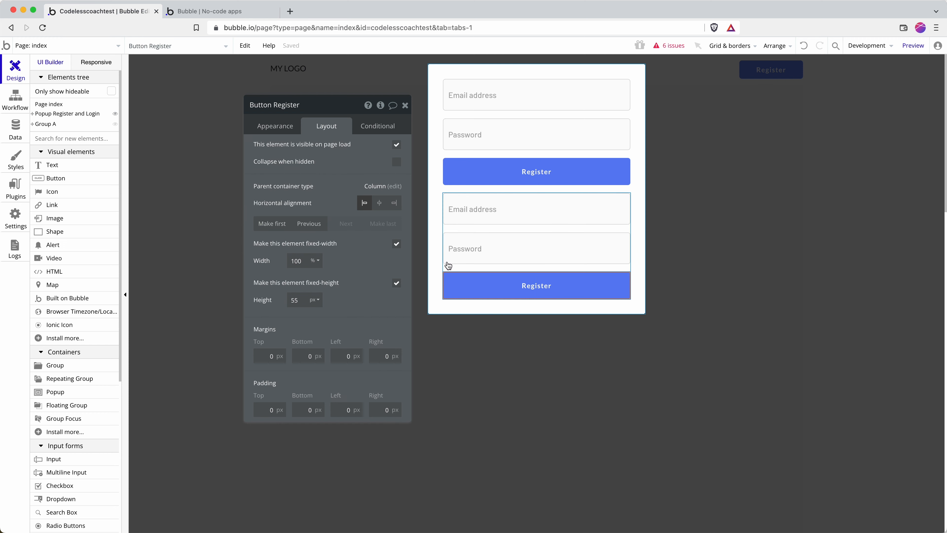
{"action": "left_click", "coordinate": [291, 126]}
{"action": "double_click", "coordinate": [303, 148]}
{"action": "type", "text": "Login"}
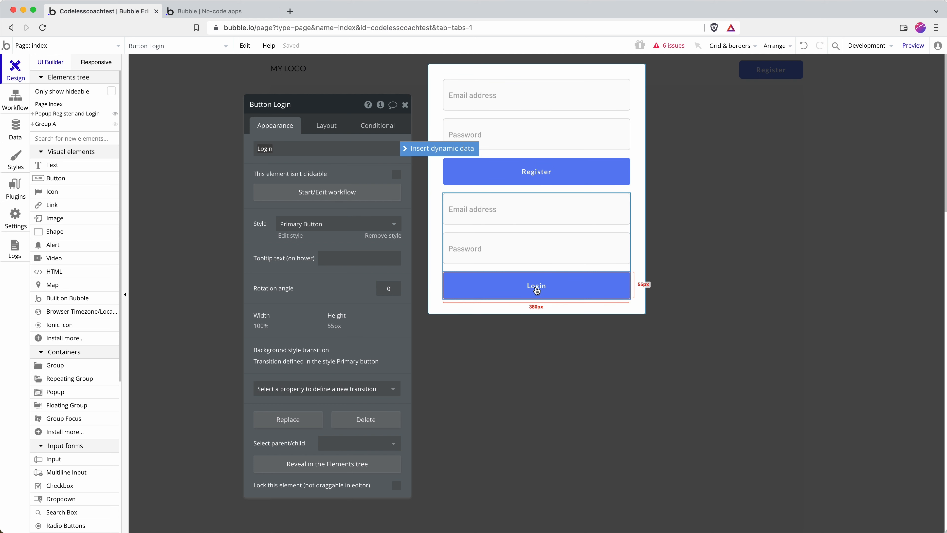
- Rename the Login group's email input as Input Email address Login
{"action": "left_click", "coordinate": [507, 211]}
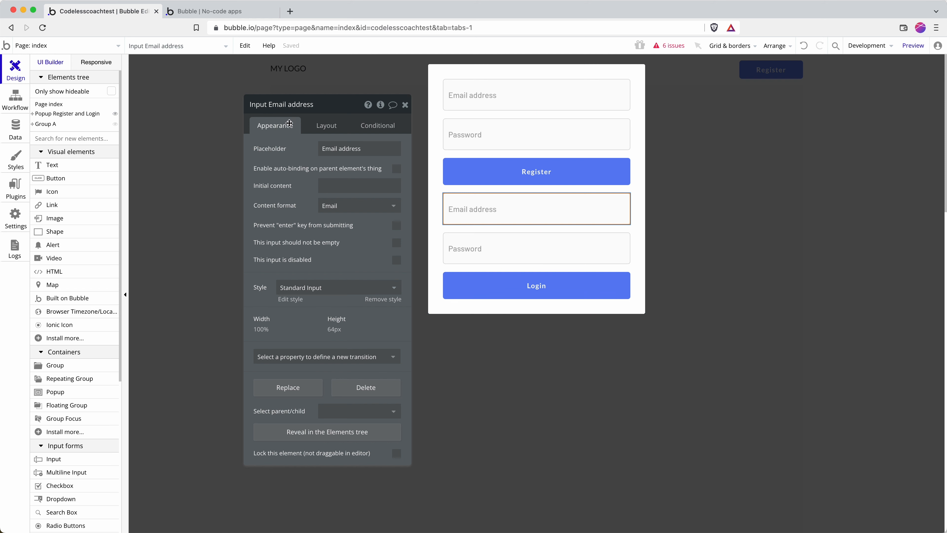
{"action": "left_click", "coordinate": [329, 104]}
{"action": "type", "text": "Login"}
- Rename the Login group's password input as Input Password login
{"action": "left_click", "coordinate": [450, 239]}
{"action": "left_click", "coordinate": [319, 100]}
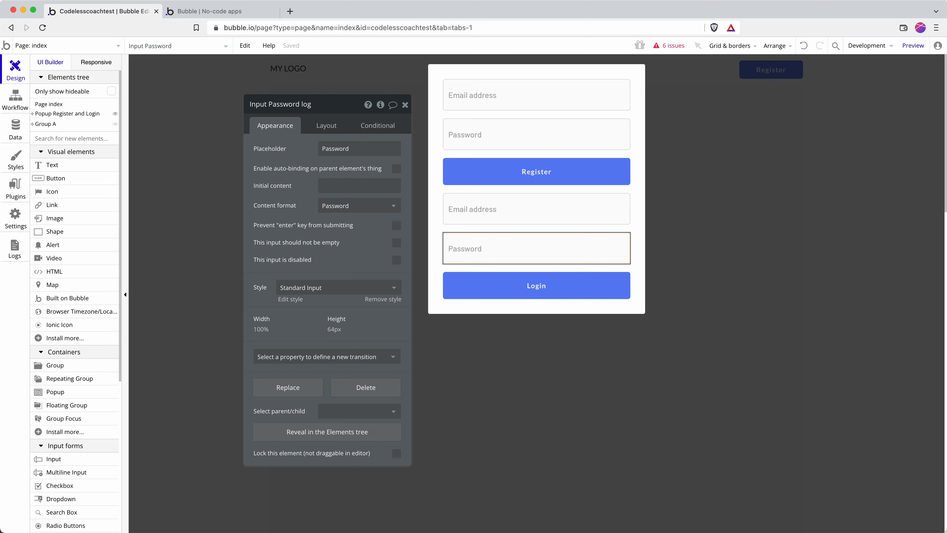
{"action": "type", "text": "logo"}
{"action": "key", "text": "Return"}
{"action": "left_click", "coordinate": [319, 100]}
{"action": "key", "text": "Return"}
{"action": "left_click", "coordinate": [481, 209]}
{"action": "left_click", "coordinate": [504, 247]}
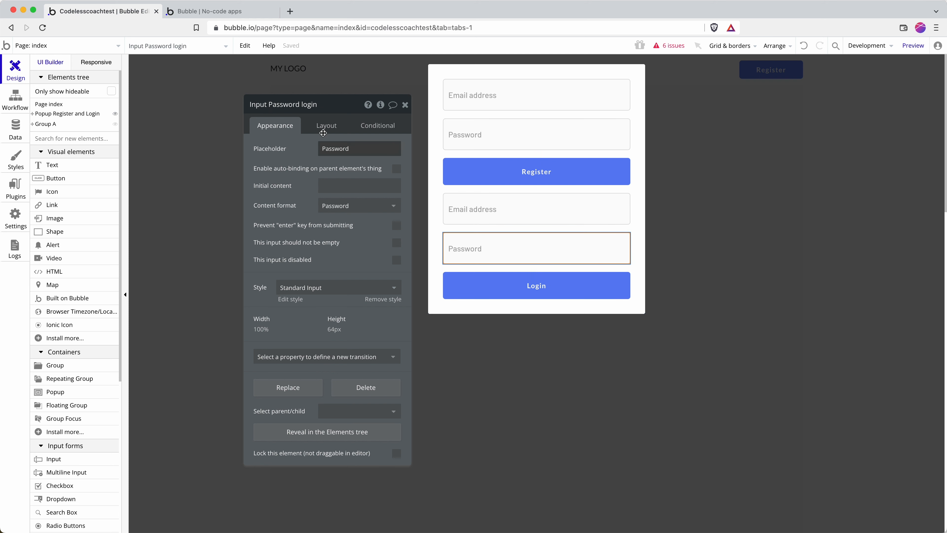
- Create a workflow for the Login button and add the account action Log the user in
{"action": "left_click", "coordinate": [504, 286]}
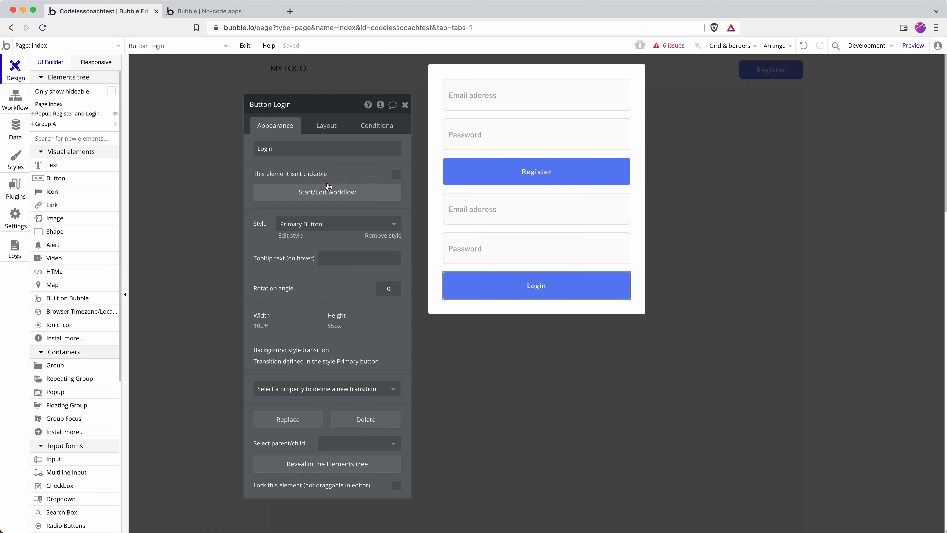
{"action": "left_click", "coordinate": [321, 197]}
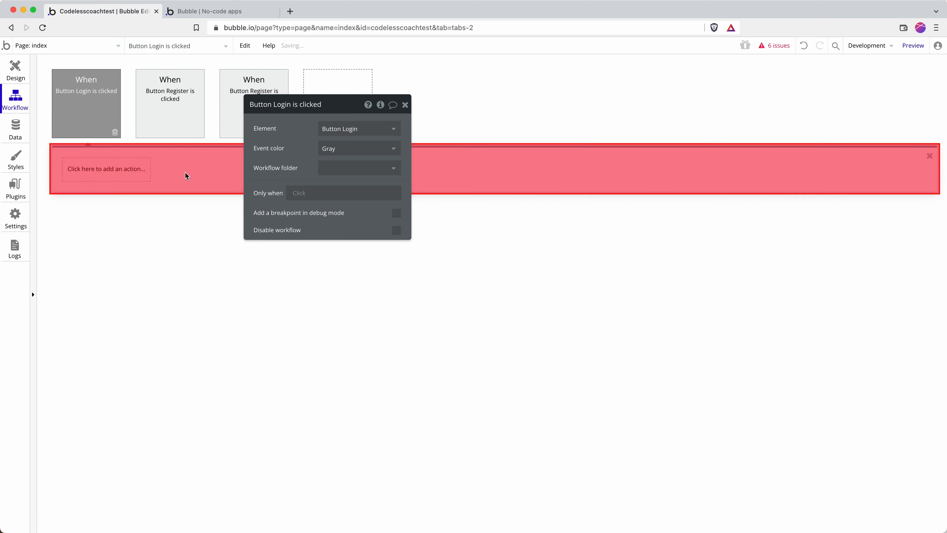
{"action": "left_click", "coordinate": [108, 168]}
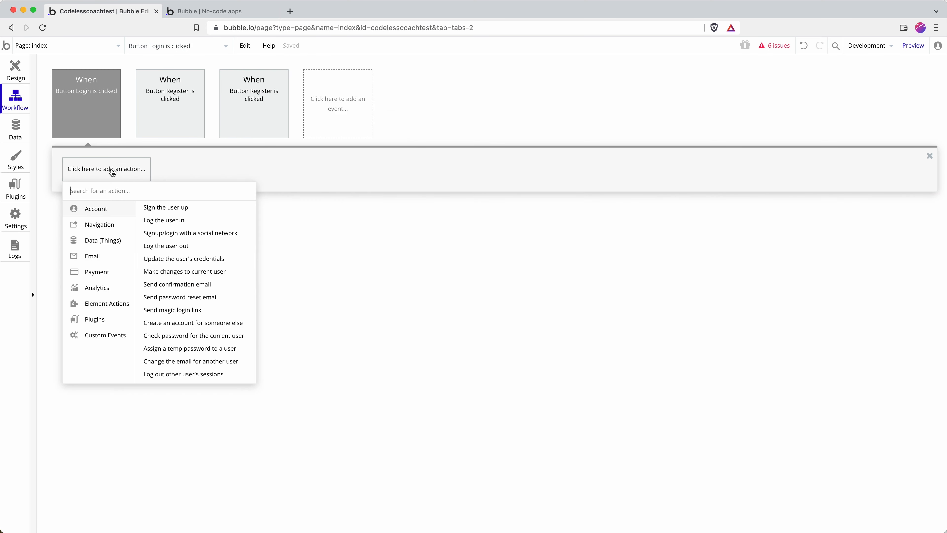
{"action": "mouse_move", "coordinate": [112, 225]}
{"action": "mouse_move", "coordinate": [138, 210]}
{"action": "left_click", "coordinate": [198, 221]}
- Set the login action's Email to Input Email address Login's value and its Password to Input Password login's value
{"action": "left_click", "coordinate": [332, 127]}
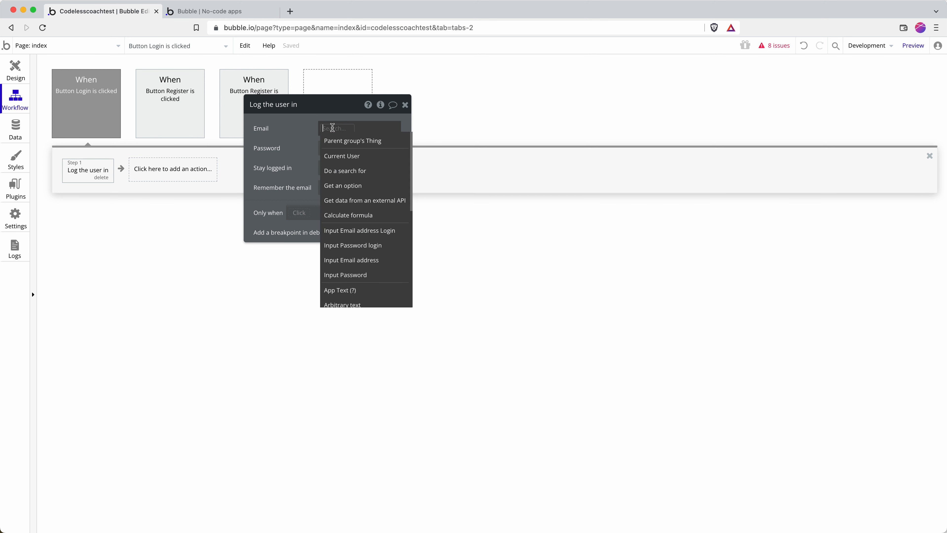
{"action": "type", "text": "ema"}
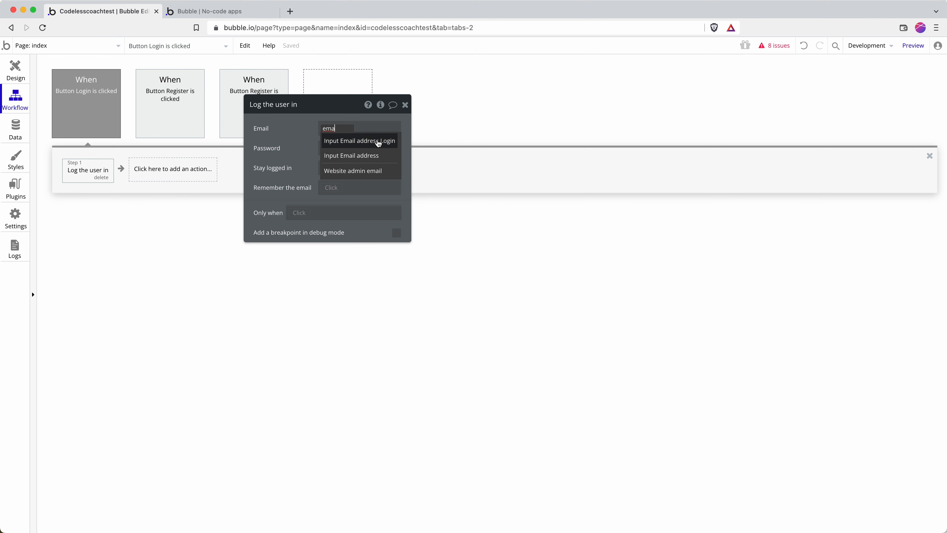
{"action": "left_click", "coordinate": [387, 148]}
{"action": "left_click", "coordinate": [360, 151]}
{"action": "left_click", "coordinate": [326, 153]}
{"action": "type", "text": "pass"}
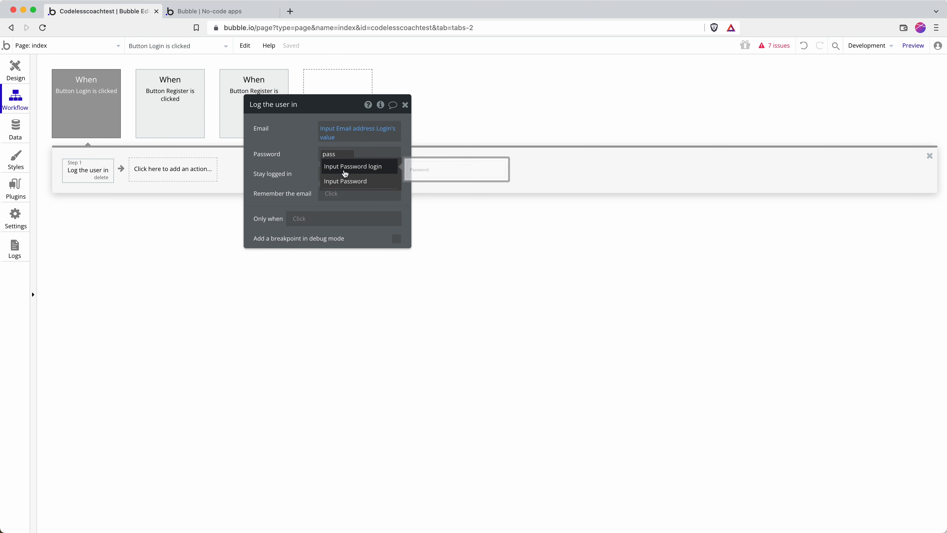
{"action": "left_click", "coordinate": [346, 167]}
{"action": "left_click", "coordinate": [373, 181]}
- Add a second workflow action that hides Popup Register and Login
{"action": "left_click", "coordinate": [177, 169]}
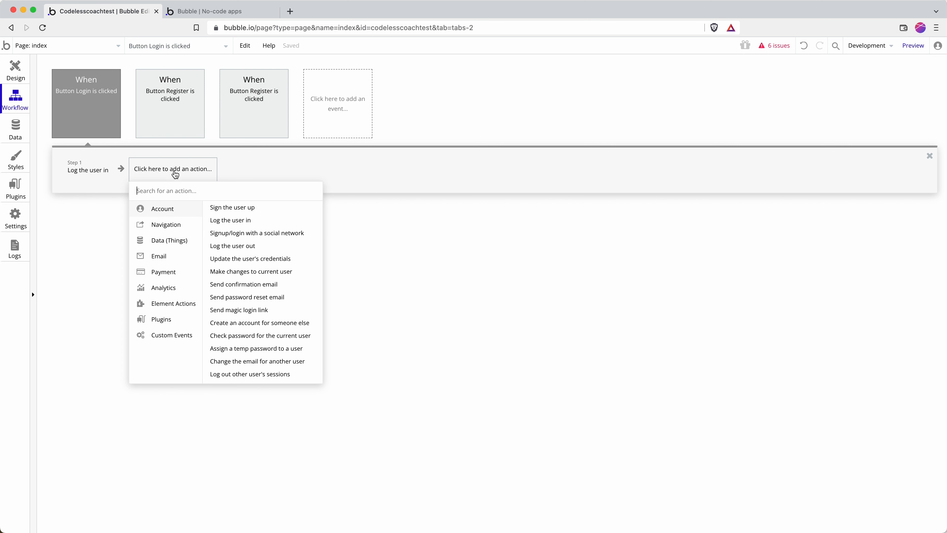
{"action": "left_click", "coordinate": [170, 258]}
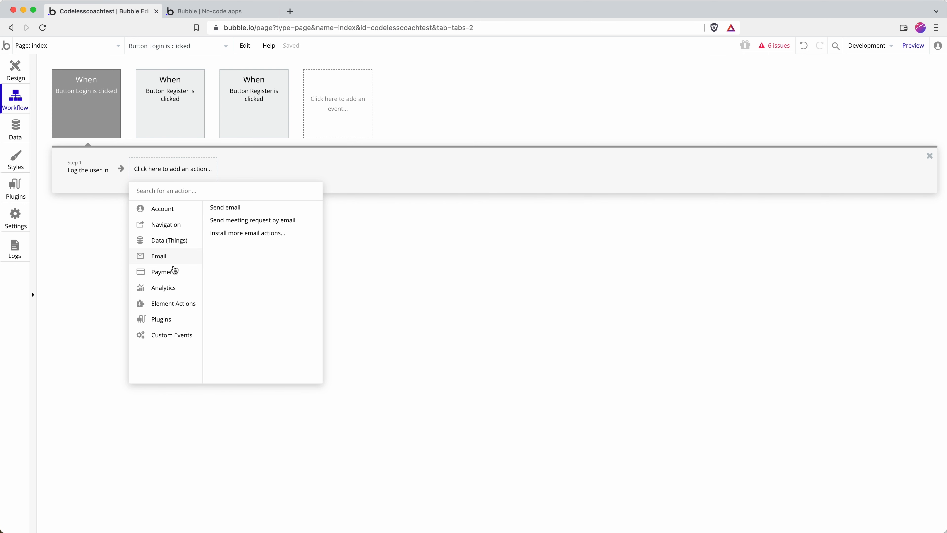
{"action": "mouse_move", "coordinate": [178, 305]}
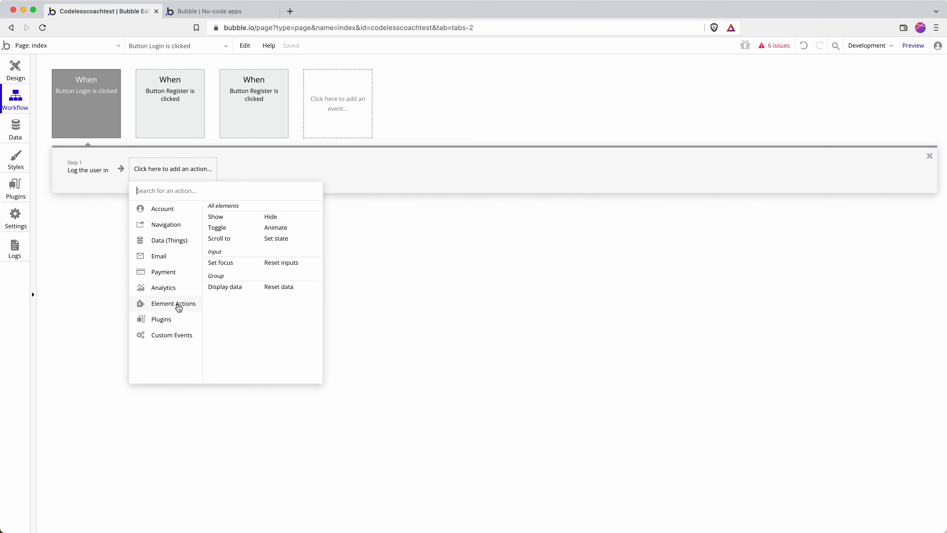
{"action": "left_click", "coordinate": [285, 216]}
{"action": "left_click", "coordinate": [391, 129]}
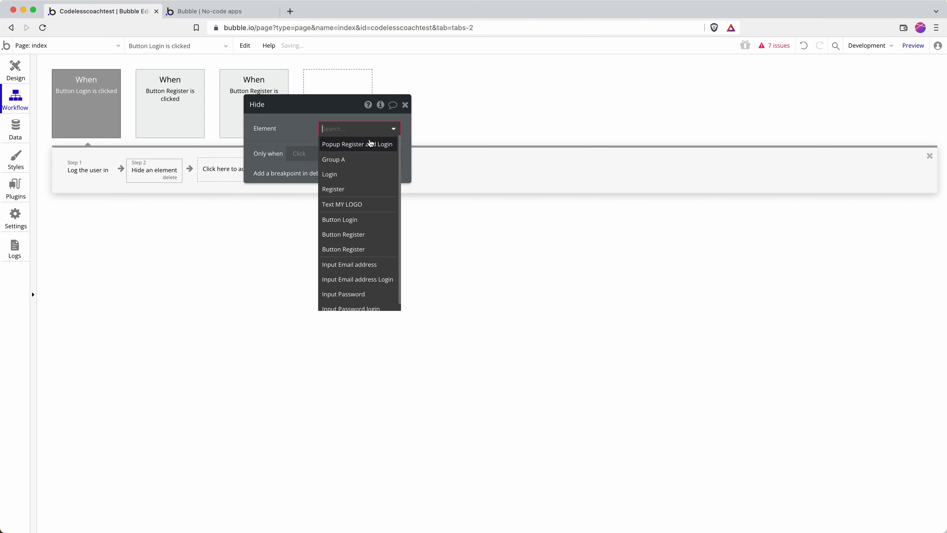
{"action": "left_click", "coordinate": [366, 143]}
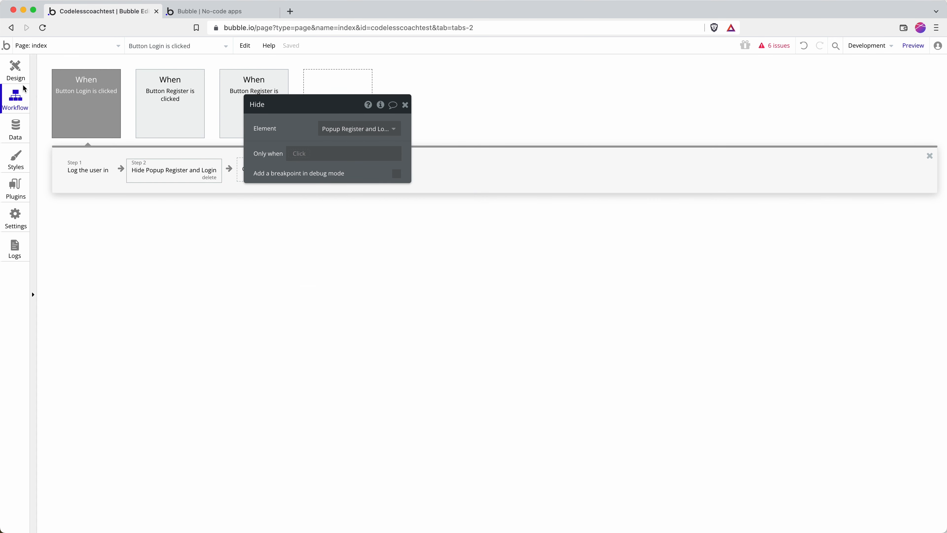
- Reload the app preview in the browser and open the registration popup to check both forms
{"action": "left_click", "coordinate": [14, 78]}
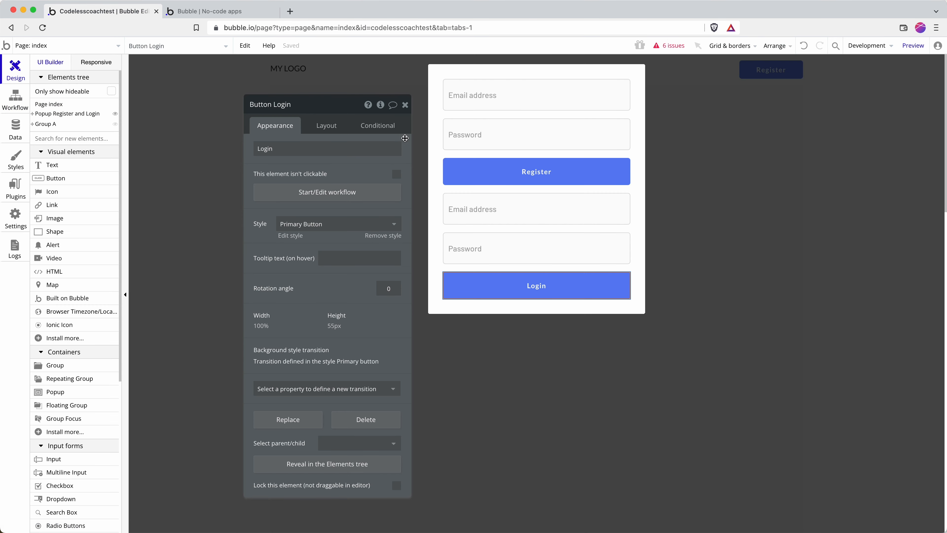
{"action": "left_click", "coordinate": [261, 11]}
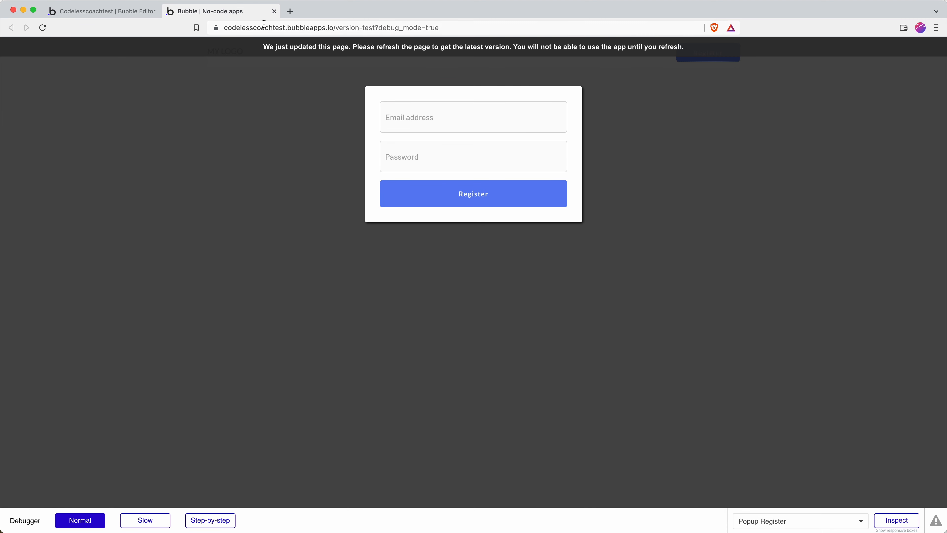
{"action": "left_click", "coordinate": [260, 25]}
{"action": "key", "text": "Return"}
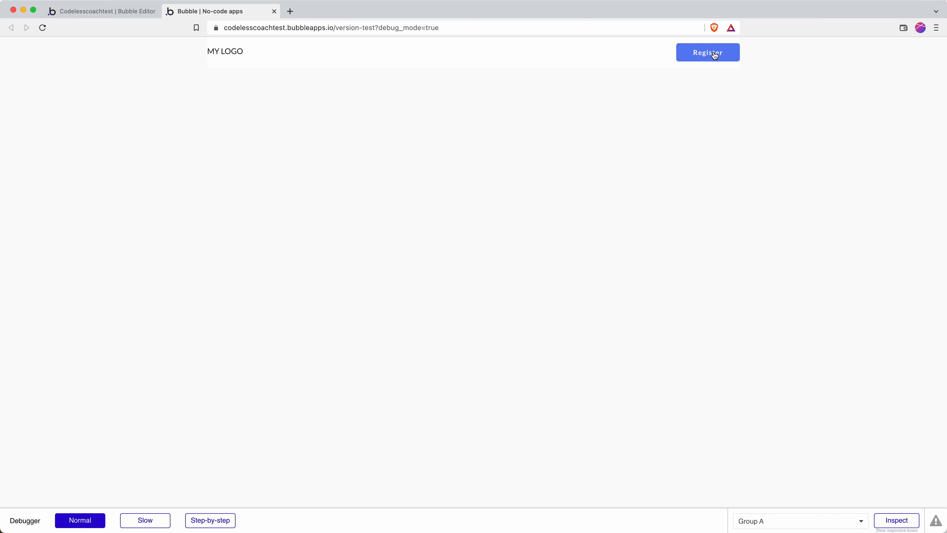
{"action": "left_click", "coordinate": [715, 55]}
{"action": "left_click", "coordinate": [429, 124]}
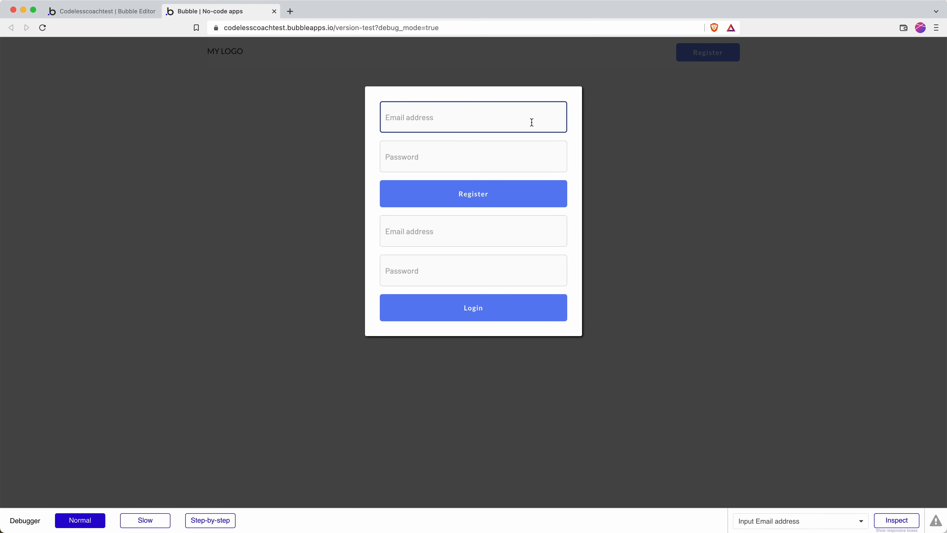
- Return to the Bubble editor, hide the popup, and duplicate the page header's Register button
{"action": "left_click", "coordinate": [122, 11]}
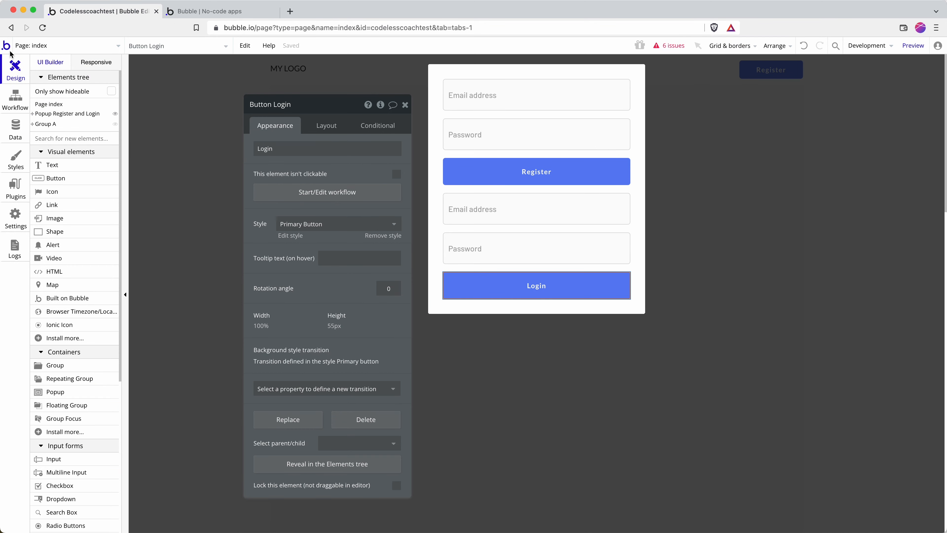
{"action": "left_click", "coordinate": [218, 84]}
{"action": "left_click", "coordinate": [747, 70]}
{"action": "key", "text": "super+c"}
{"action": "key", "text": "super+v"}
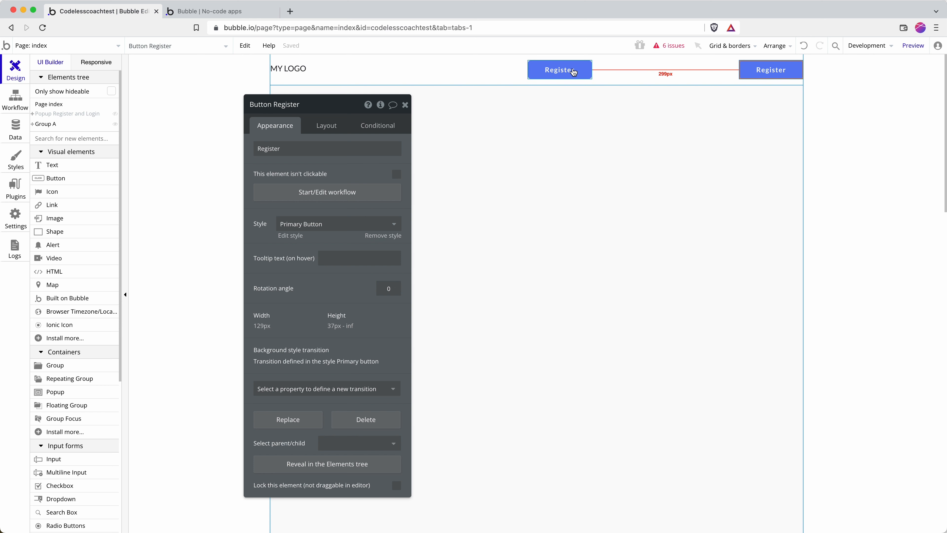
- Group the header's original and duplicated Register buttons together in a Row container
{"action": "left_click", "coordinate": [491, 73]}
{"action": "left_click", "coordinate": [316, 131]}
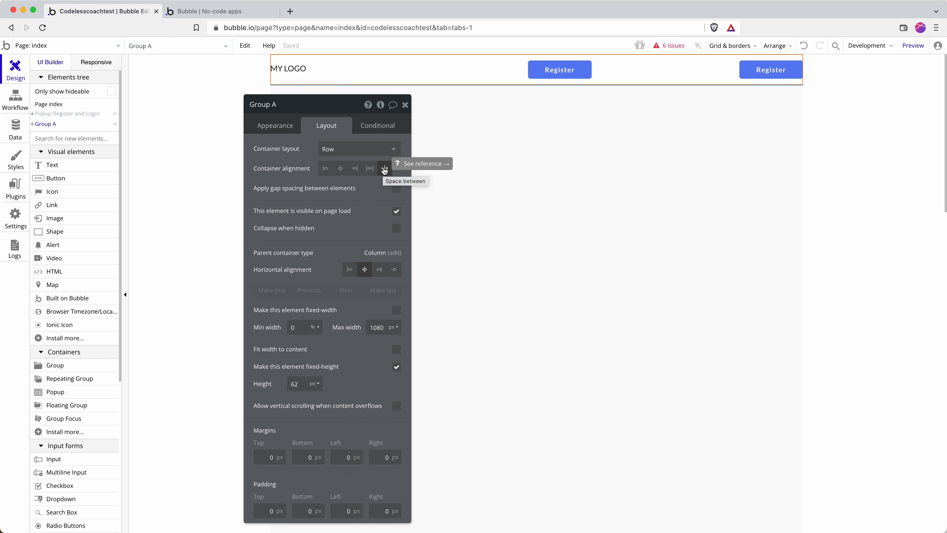
{"action": "left_click", "coordinate": [557, 69]}
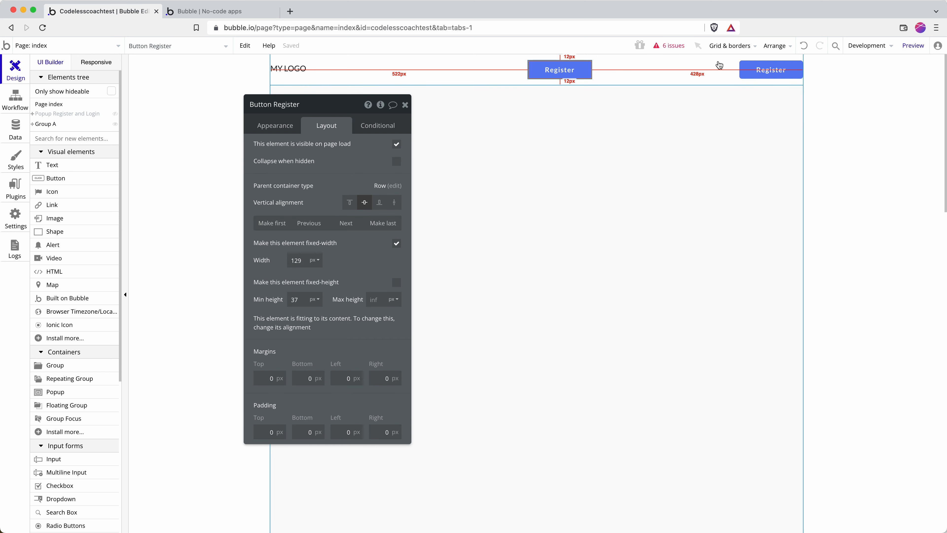
{"action": "left_click", "coordinate": [747, 71], "text": "shift"}
{"action": "right_click", "coordinate": [747, 71]}
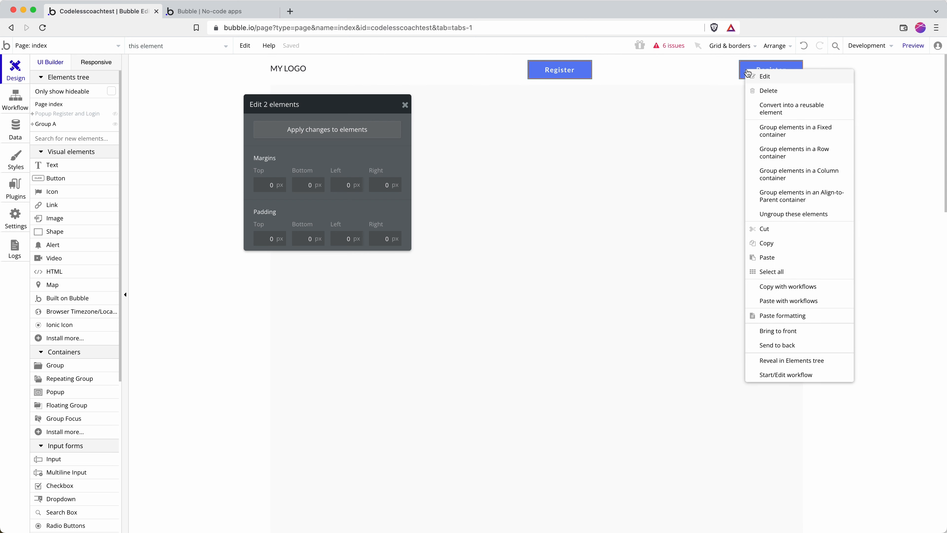
{"action": "left_click", "coordinate": [790, 155]}
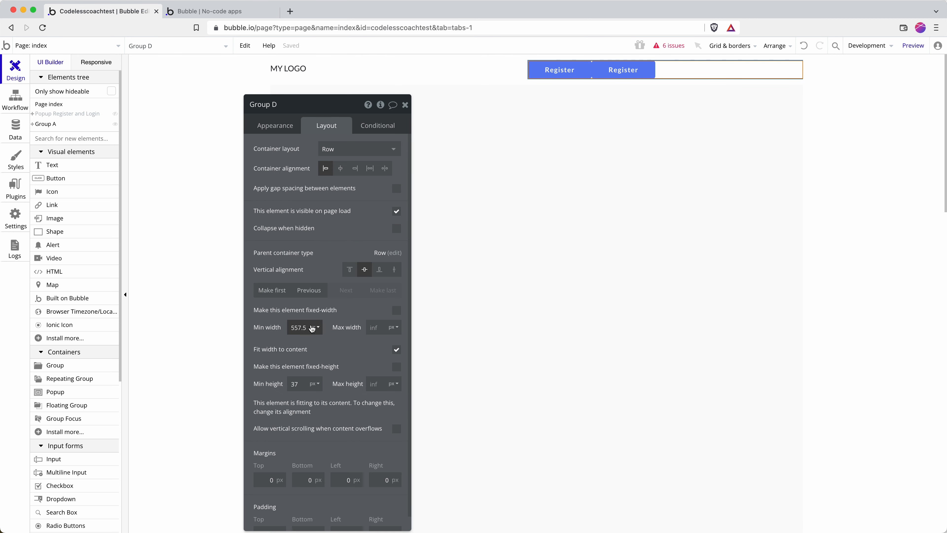
- Set the new button group's minimum width to 0 px and apply gap spacing with a 15 px column gap
{"action": "double_click", "coordinate": [296, 326]}
{"action": "type", "text": "0"}
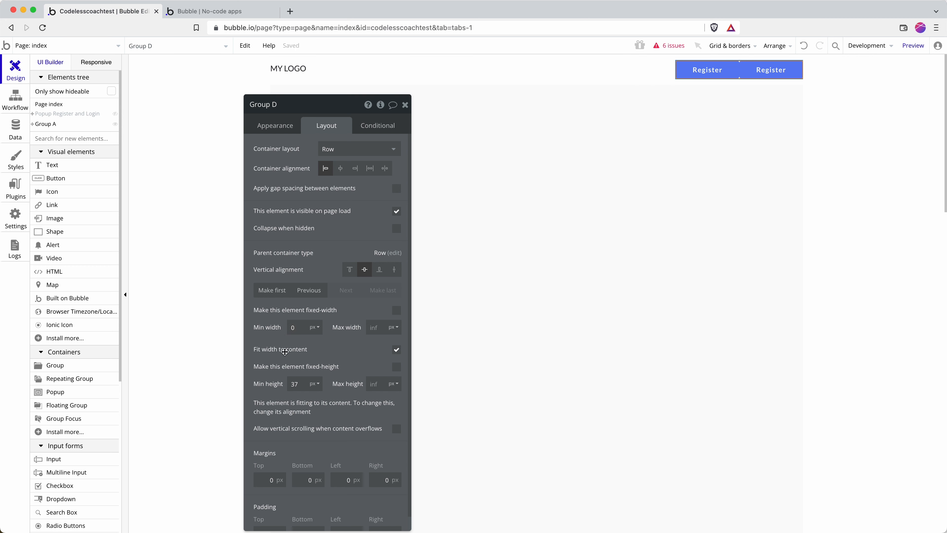
{"action": "left_click", "coordinate": [396, 188]}
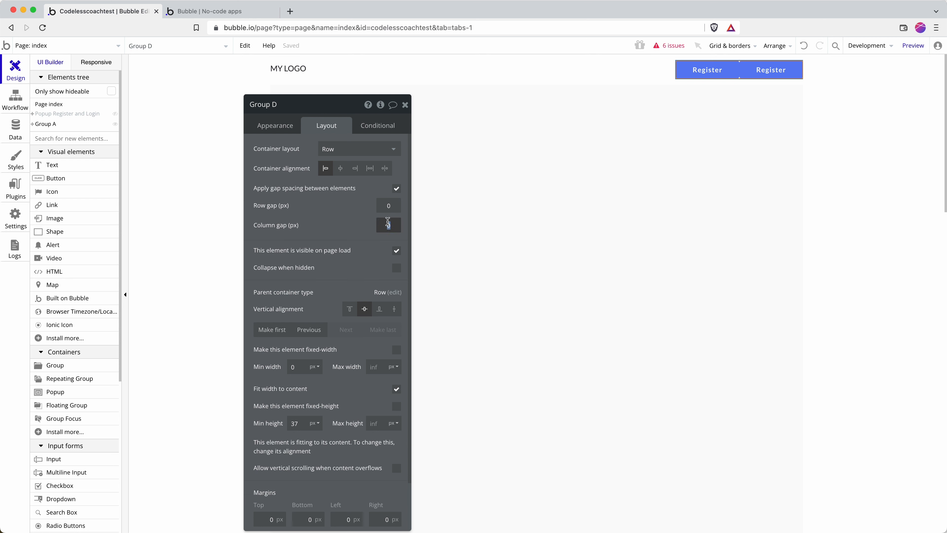
{"action": "type", "text": "15"}
{"action": "left_click", "coordinate": [359, 213]}
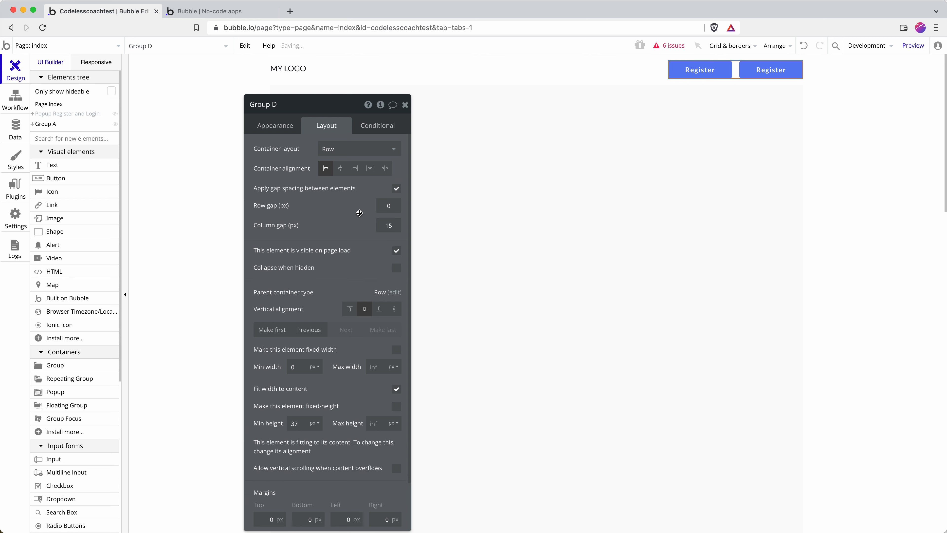
- Inspect the header Register button's properties, available edit commands and click workflow
{"action": "left_click", "coordinate": [683, 71]}
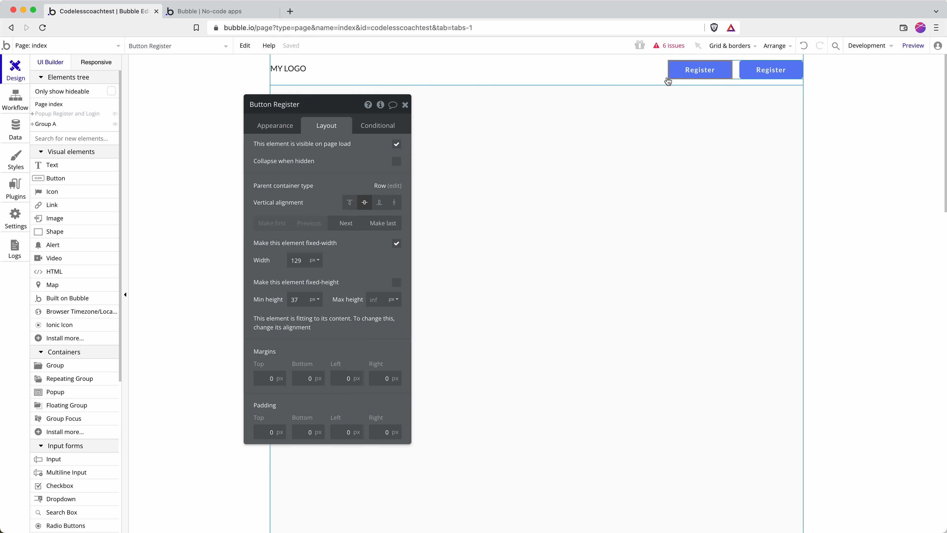
{"action": "left_click", "coordinate": [283, 128]}
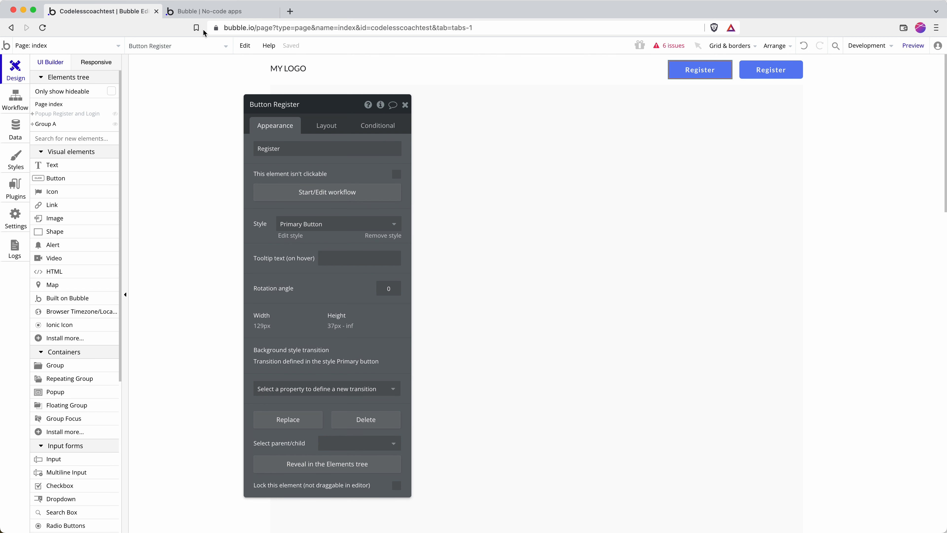
{"action": "left_click", "coordinate": [249, 45]}
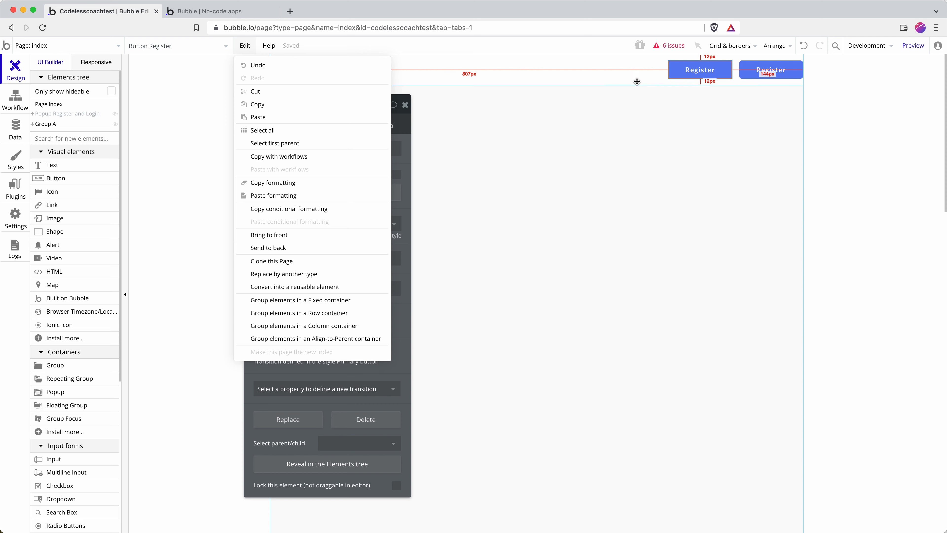
{"action": "left_click", "coordinate": [694, 69]}
{"action": "left_click", "coordinate": [347, 196]}
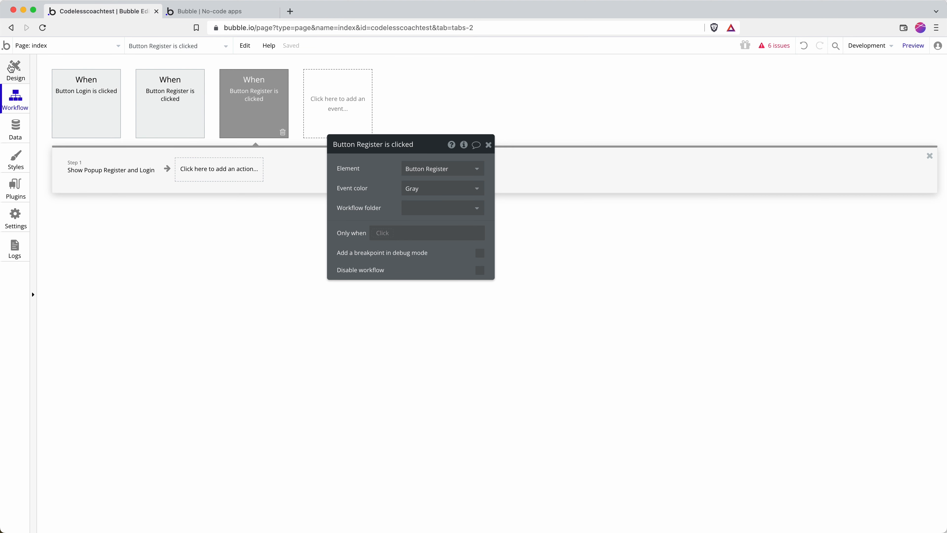
- Return to the page design and relabel the header's outermost Register button as Login
{"action": "left_click", "coordinate": [21, 70]}
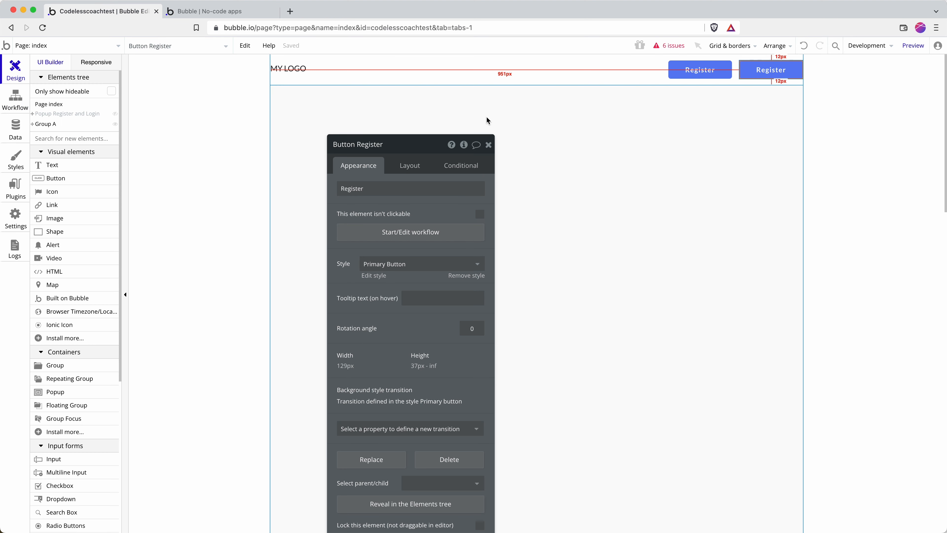
{"action": "double_click", "coordinate": [389, 191]}
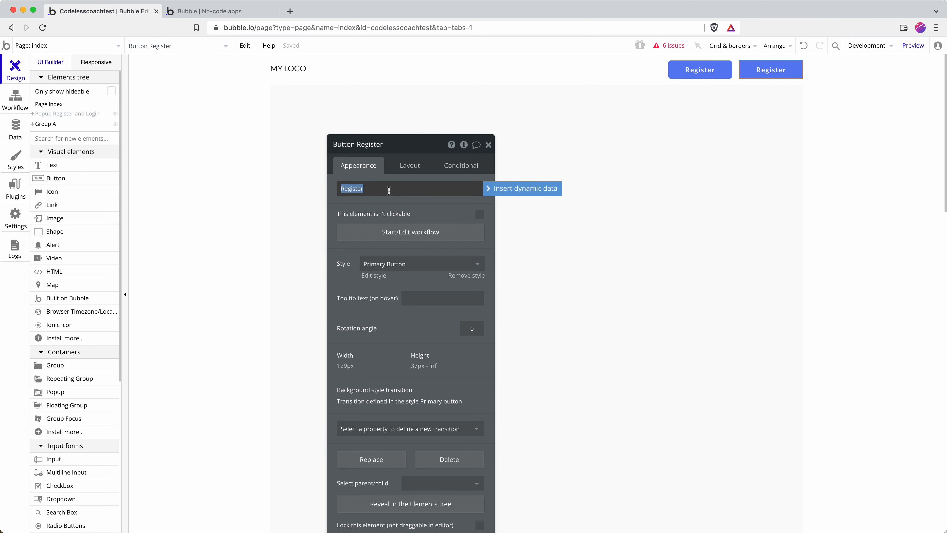
{"action": "type", "text": "Login"}
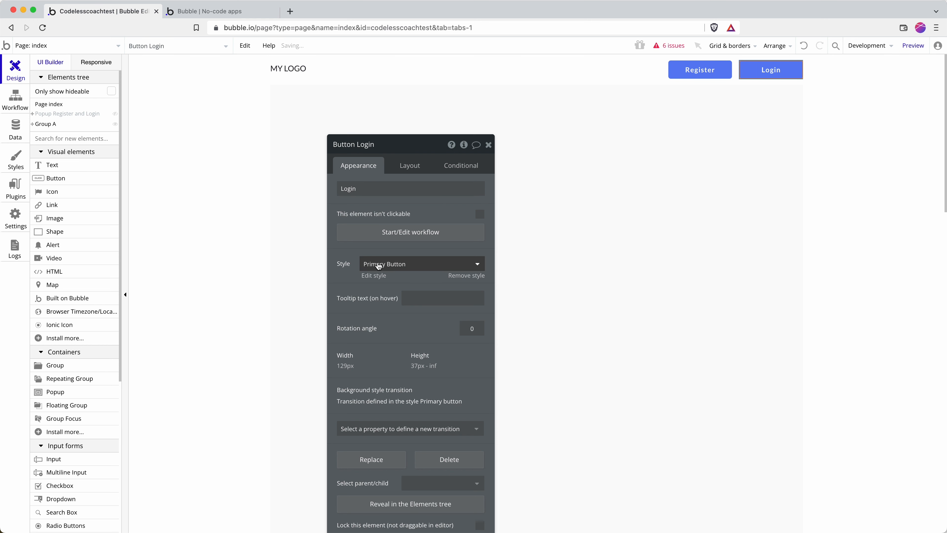
- Create a click workflow for the header's Login button with an action that shows Popup Register and Login
{"action": "left_click", "coordinate": [379, 238]}
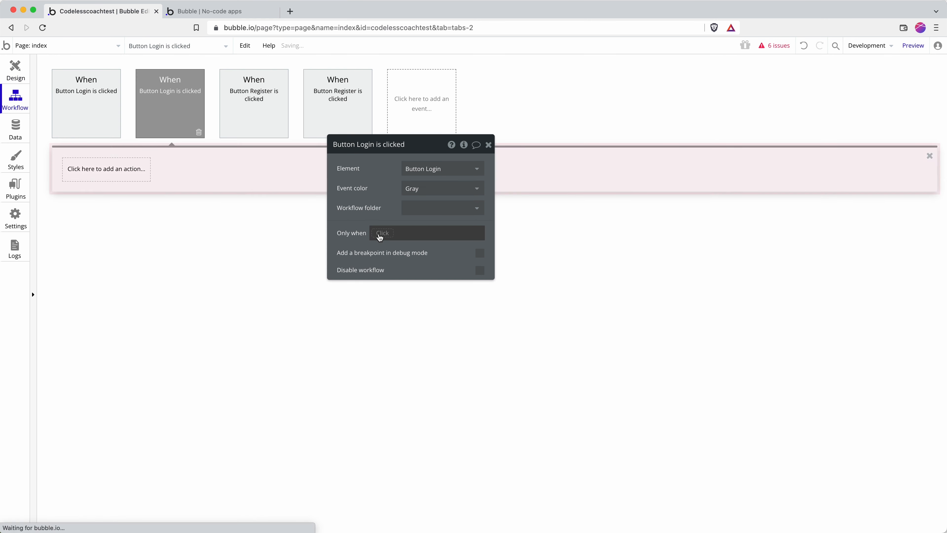
{"action": "left_click", "coordinate": [106, 170]}
{"action": "mouse_move", "coordinate": [119, 302]}
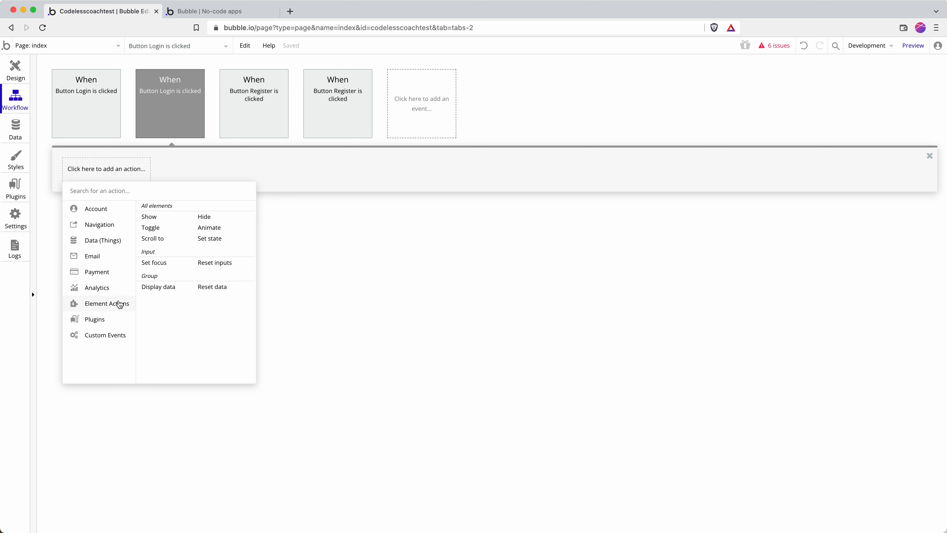
{"action": "left_click", "coordinate": [155, 219]}
{"action": "left_click", "coordinate": [439, 169]}
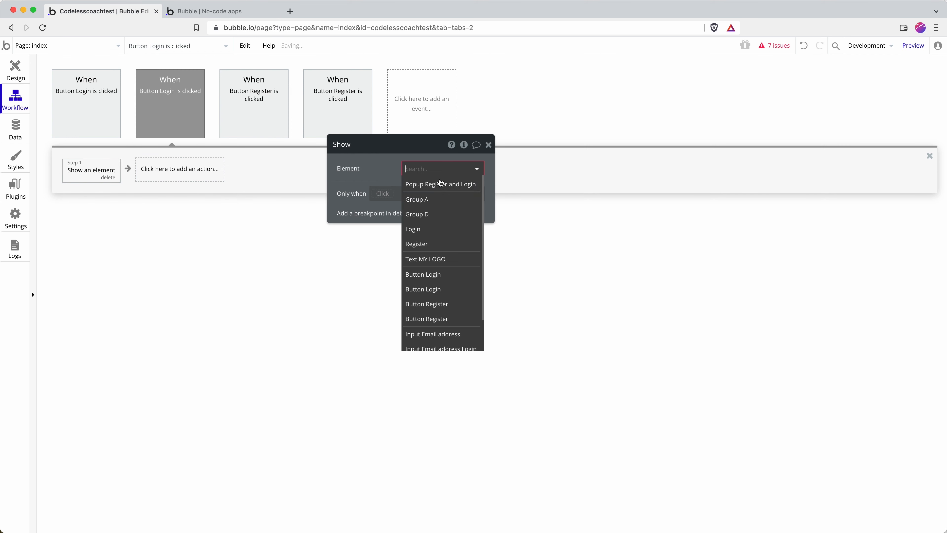
{"action": "left_click", "coordinate": [439, 184]}
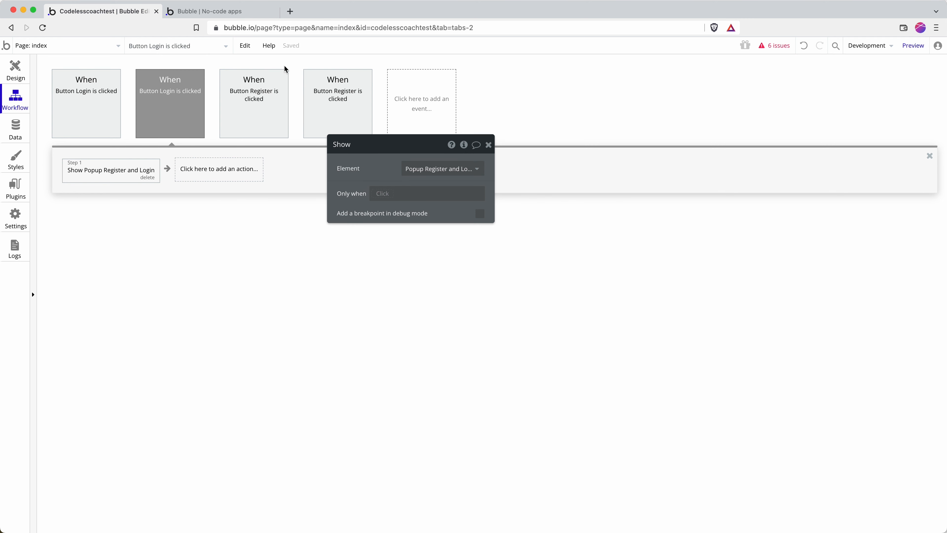
- Add a yes / no custom state named "Is login" to Popup Register and Login
{"action": "left_click", "coordinate": [23, 70]}
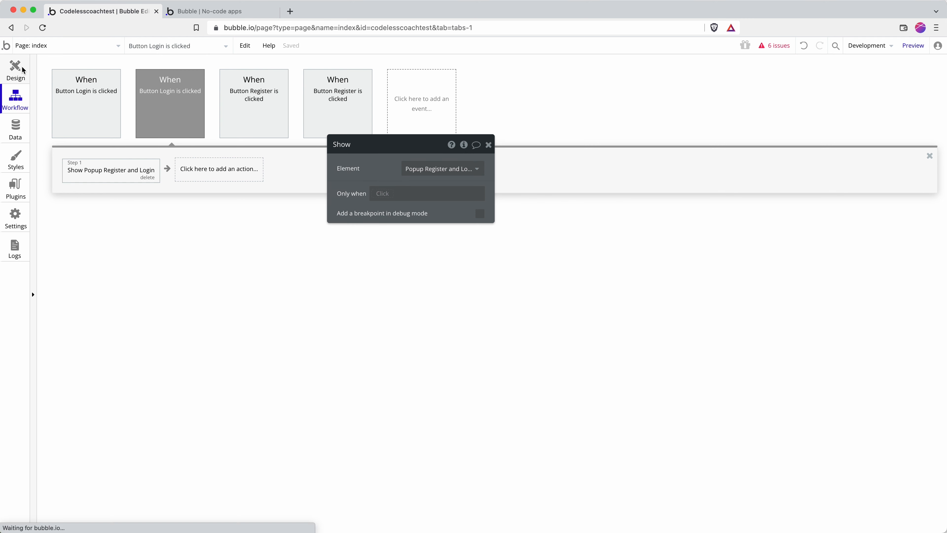
{"action": "left_click", "coordinate": [95, 116]}
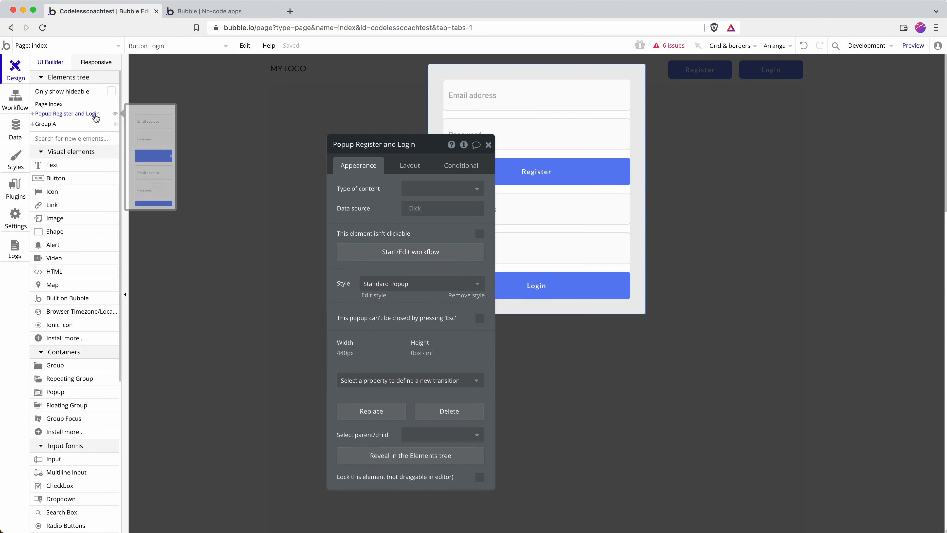
{"action": "left_click", "coordinate": [464, 145]}
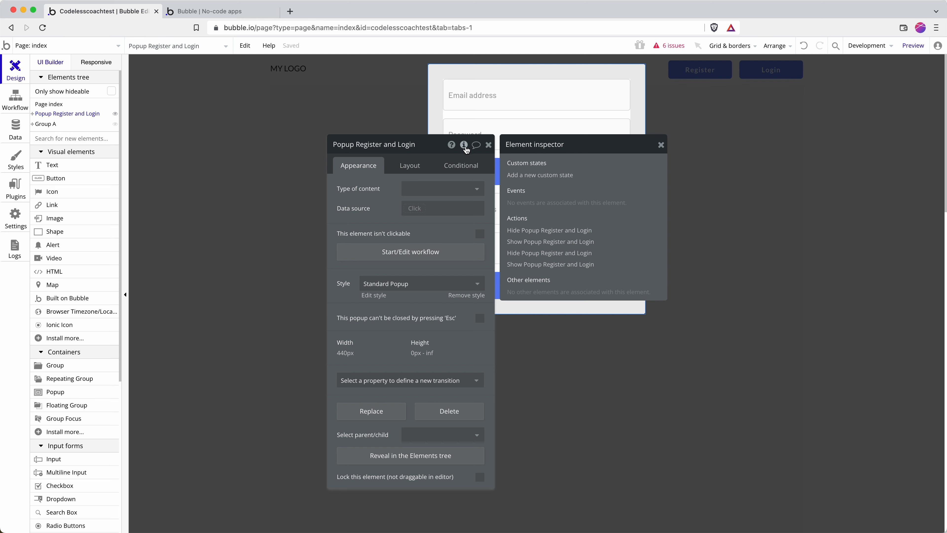
{"action": "left_click", "coordinate": [547, 175]}
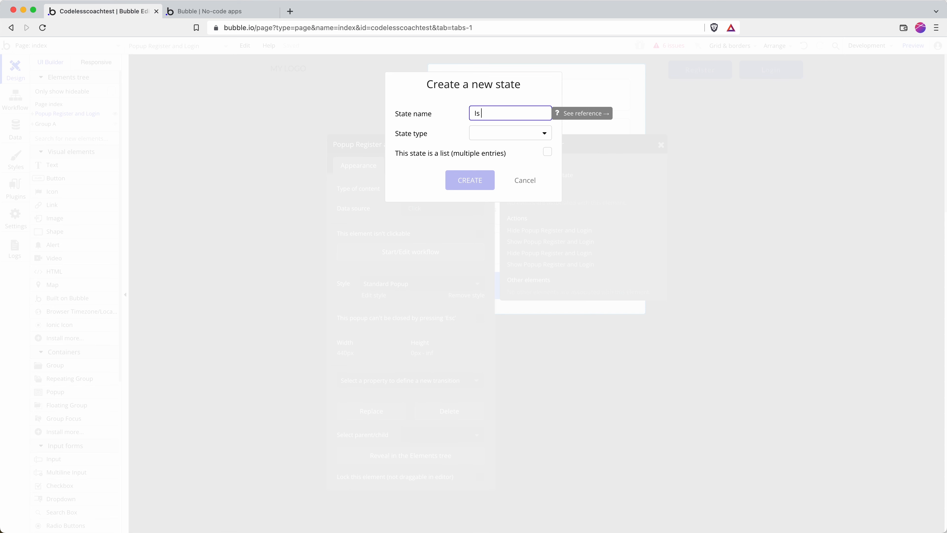
{"action": "type", "text": "login"}
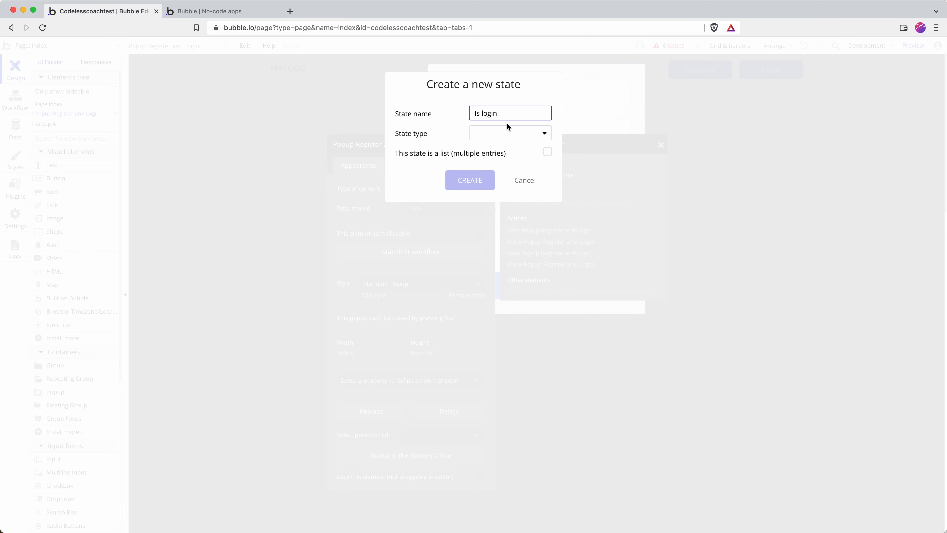
{"action": "left_click", "coordinate": [511, 133]}
{"action": "left_click", "coordinate": [503, 240]}
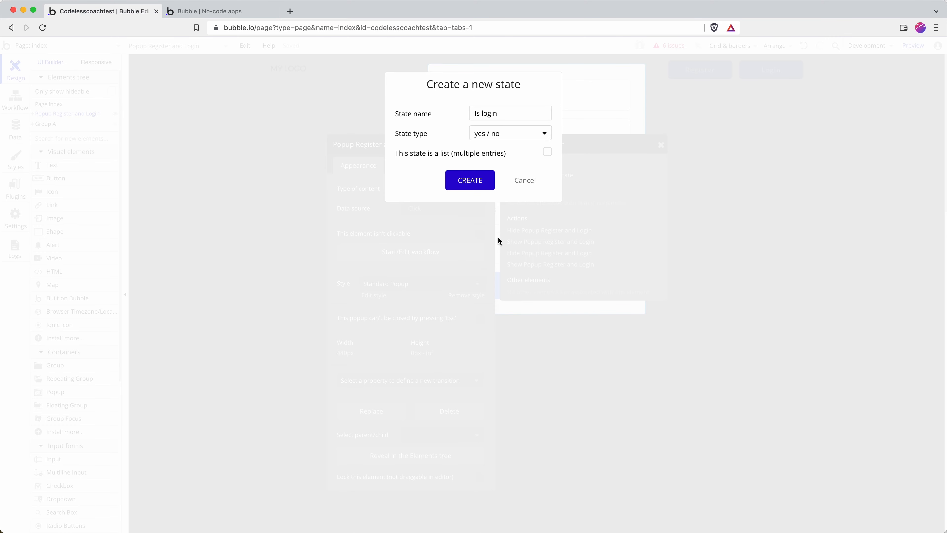
{"action": "left_click", "coordinate": [471, 180]}
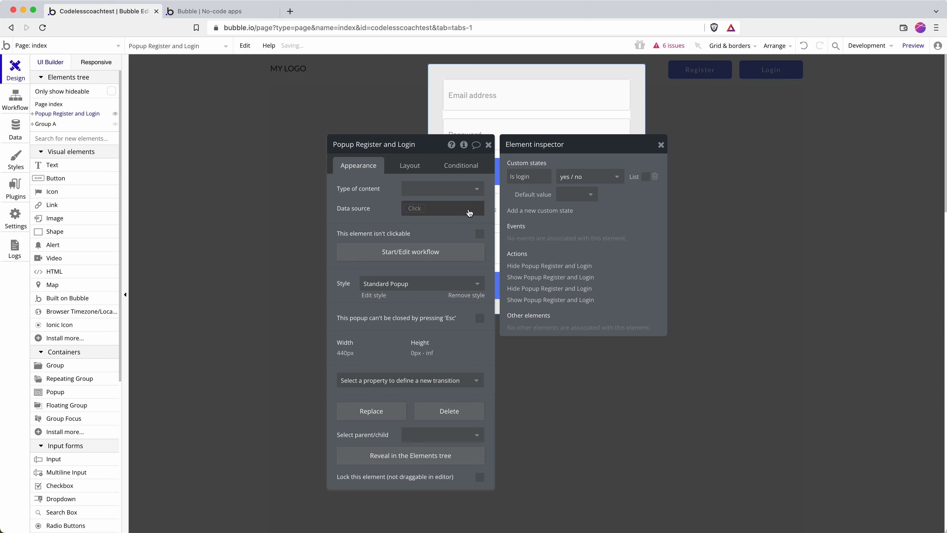
{"action": "left_click", "coordinate": [488, 145]}
- Define a condition on the popup's Register group for when Popup Register and Login's Is login is true
{"action": "left_click", "coordinate": [560, 115]}
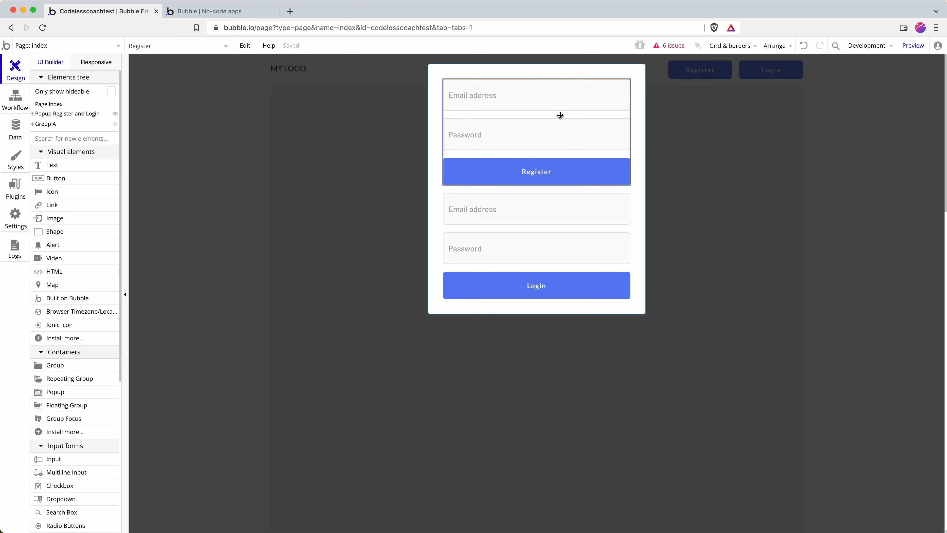
{"action": "double_click", "coordinate": [557, 114]}
{"action": "left_click_drag", "start_coordinate": [397, 152], "coordinate": [226, 114]}
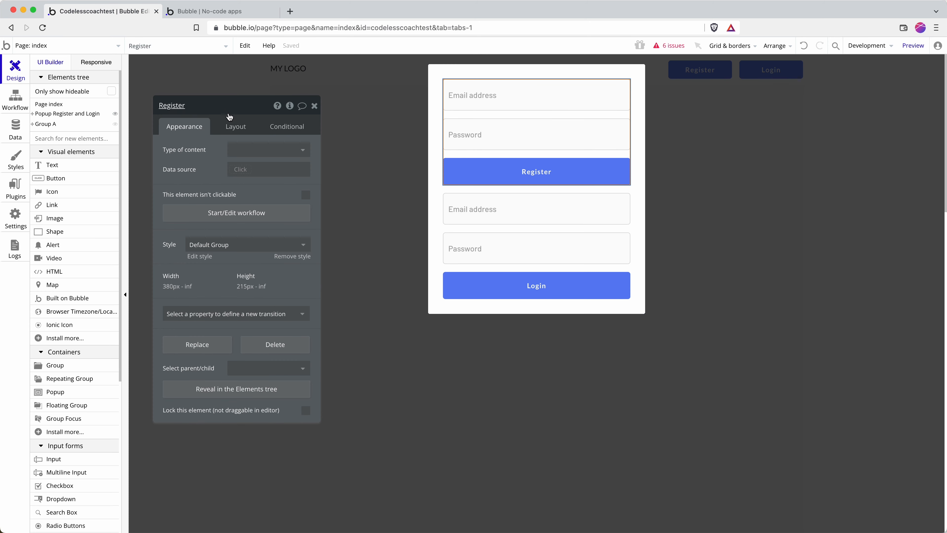
{"action": "left_click", "coordinate": [287, 126]}
{"action": "left_click", "coordinate": [226, 153]}
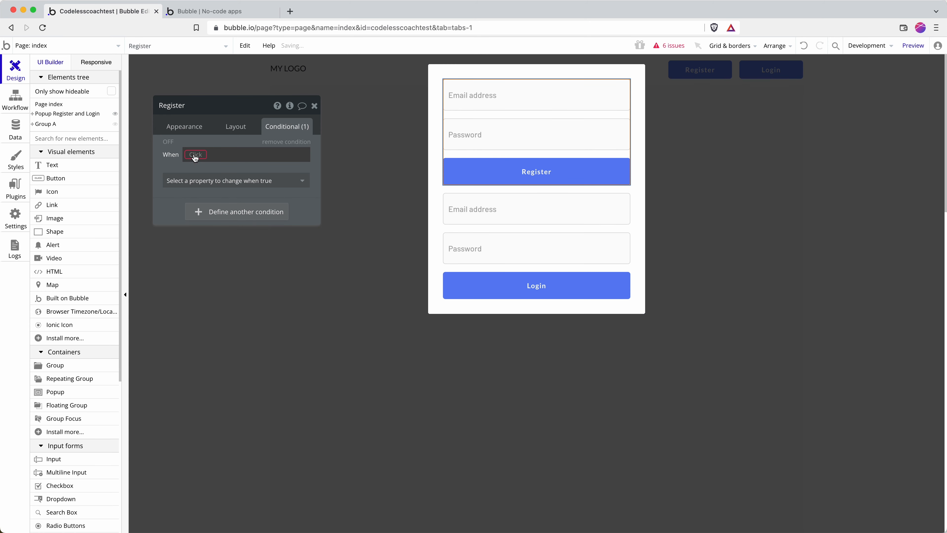
{"action": "left_click", "coordinate": [199, 155]}
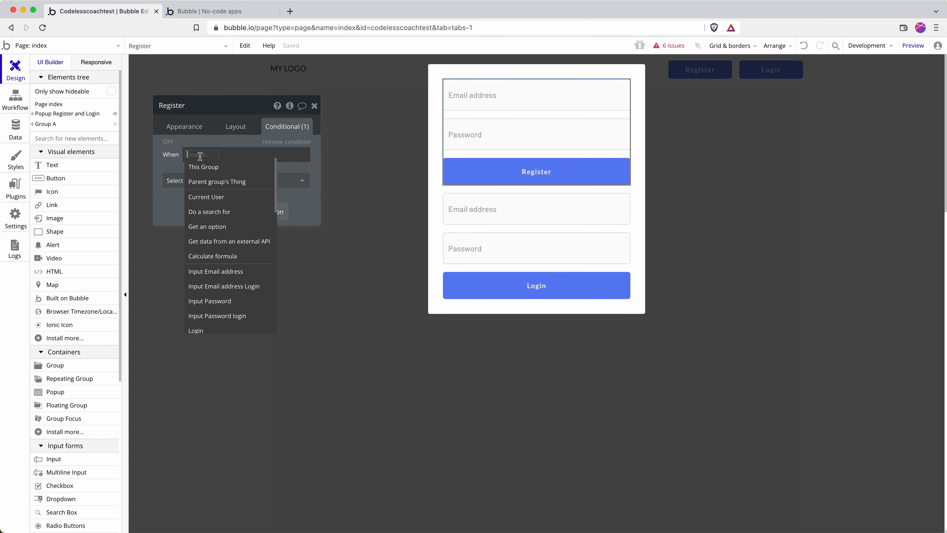
{"action": "type", "text": "pop"}
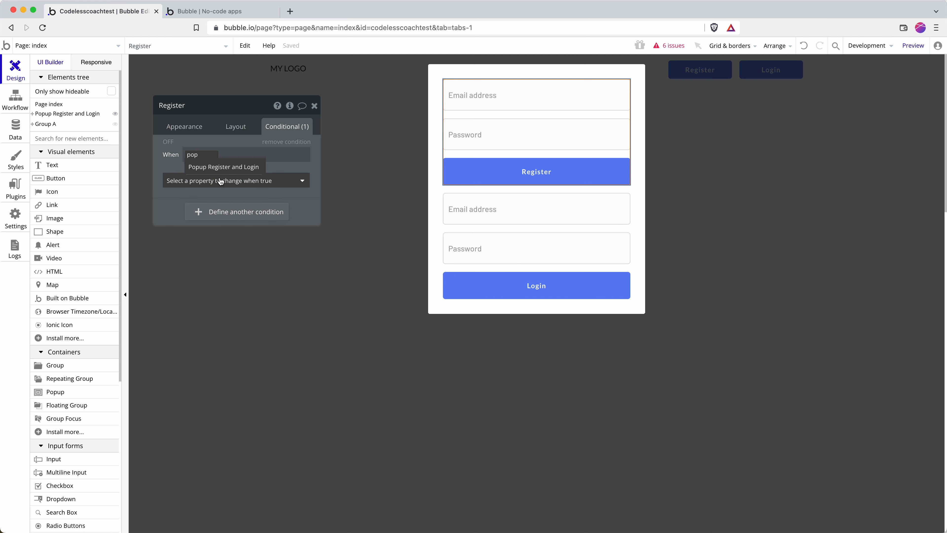
{"action": "left_click", "coordinate": [217, 166]}
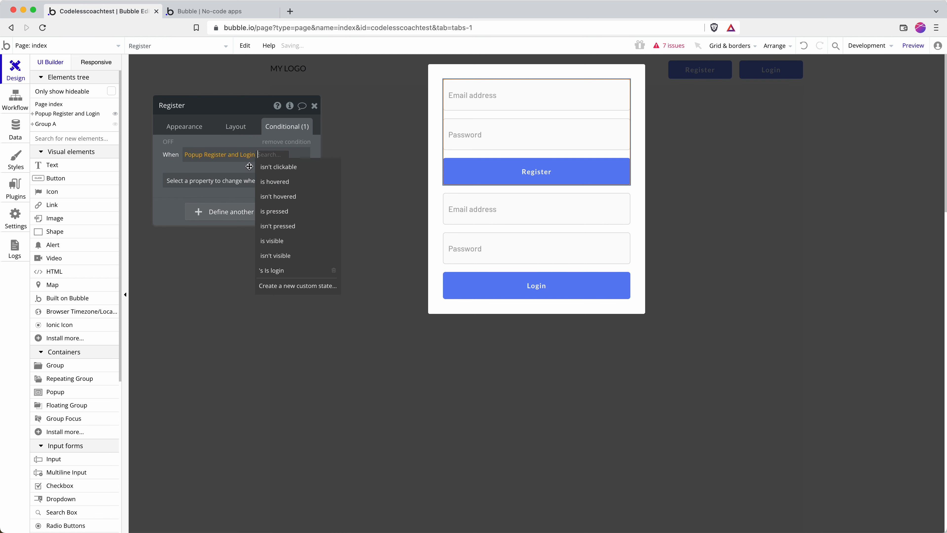
{"action": "left_click", "coordinate": [275, 269]}
- Browse the condition's changeable properties without choosing one, and turn off the Register group's visibility on page load
{"action": "left_click", "coordinate": [253, 181]}
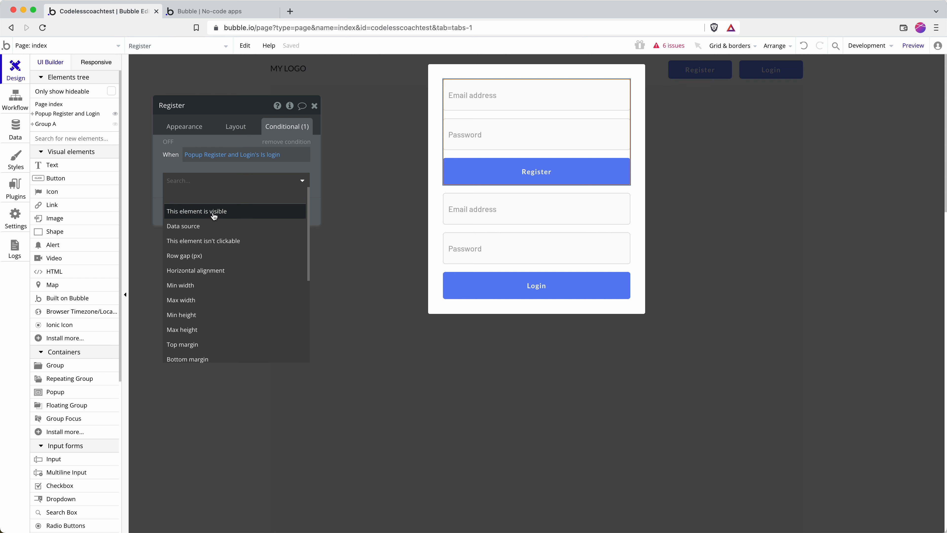
{"action": "left_click", "coordinate": [239, 168]}
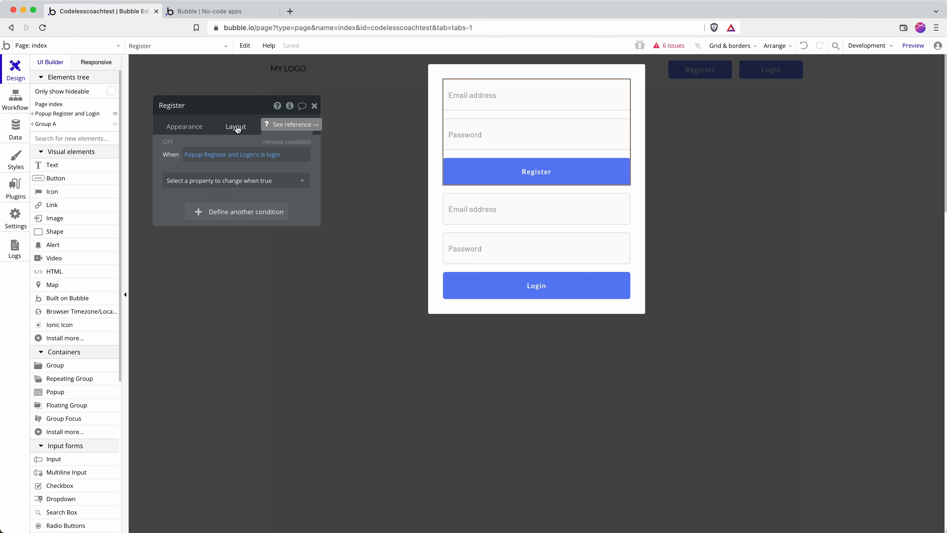
{"action": "left_click", "coordinate": [237, 128]}
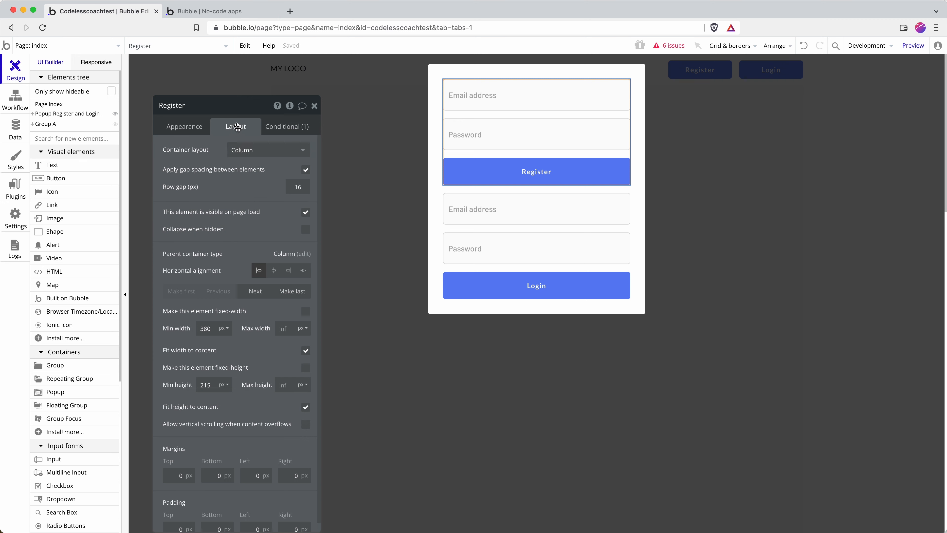
{"action": "left_click", "coordinate": [305, 212]}
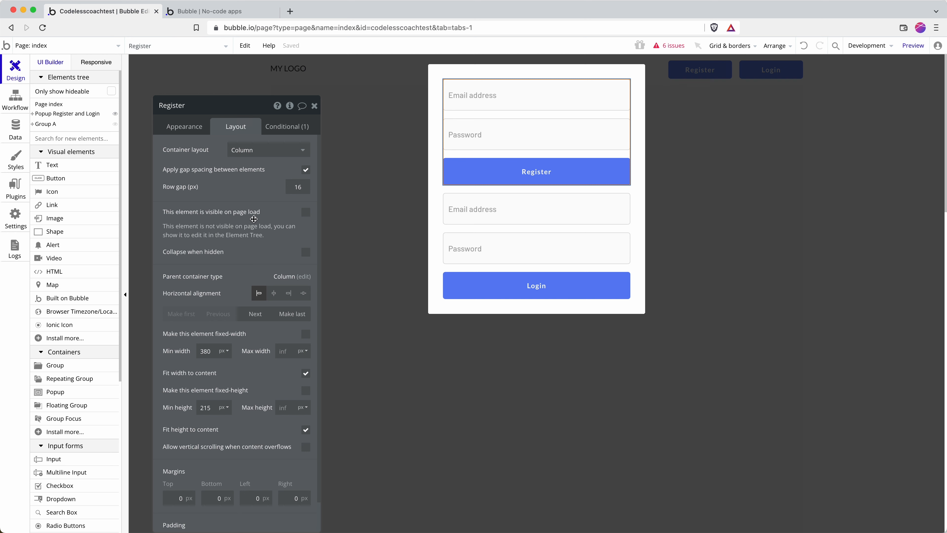
- Complete the Register group's condition as Popup Register and Login's Is login is "no", and make the group visible when it is true
{"action": "left_click", "coordinate": [285, 126]}
{"action": "left_click", "coordinate": [269, 161]}
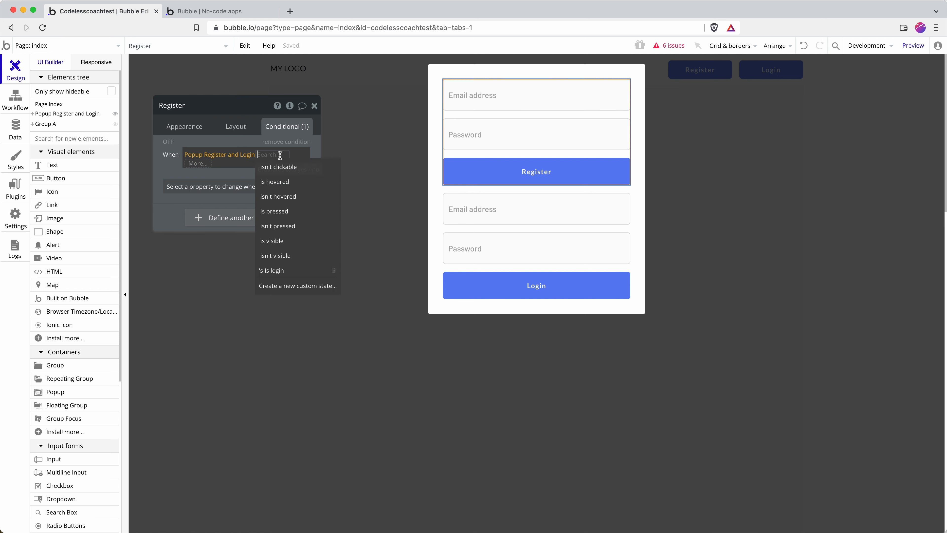
{"action": "left_click", "coordinate": [203, 165]}
{"action": "left_click", "coordinate": [201, 206]}
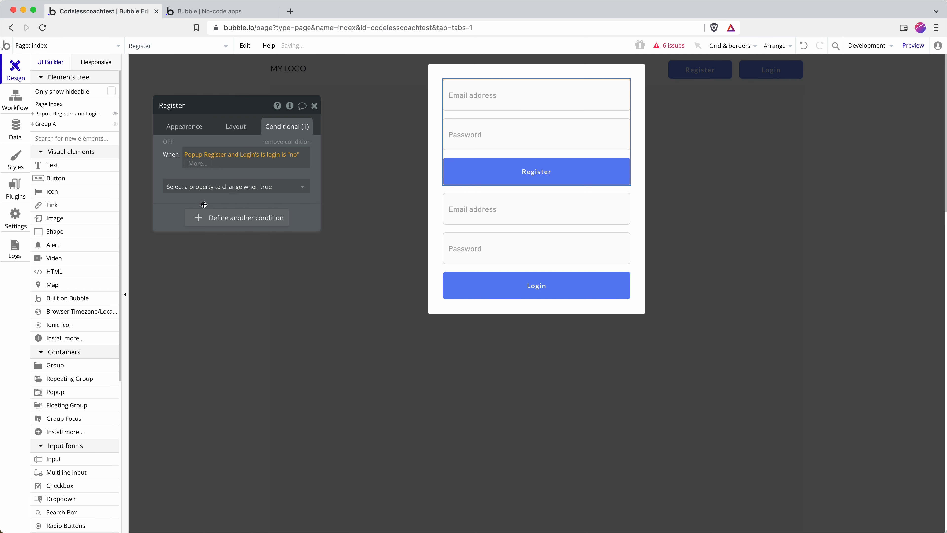
{"action": "left_click", "coordinate": [239, 186]}
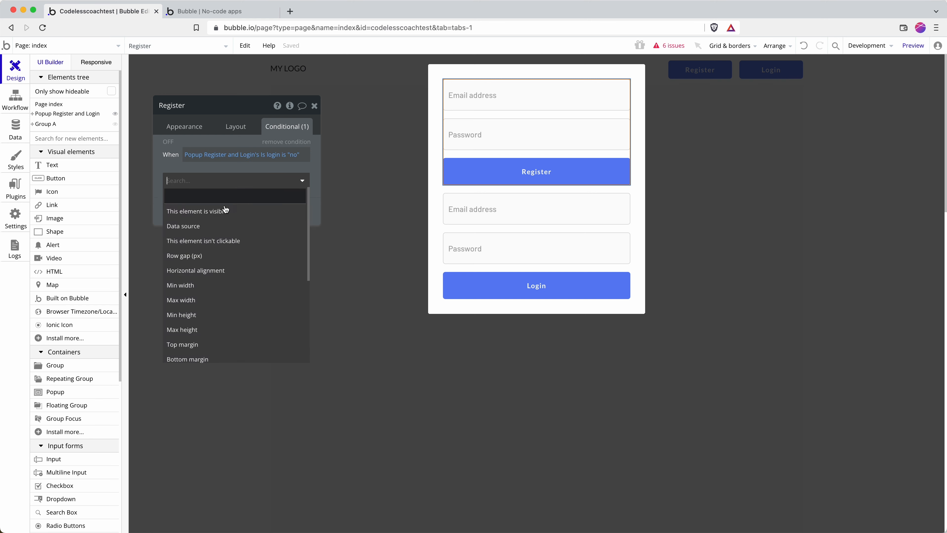
{"action": "left_click", "coordinate": [224, 209]}
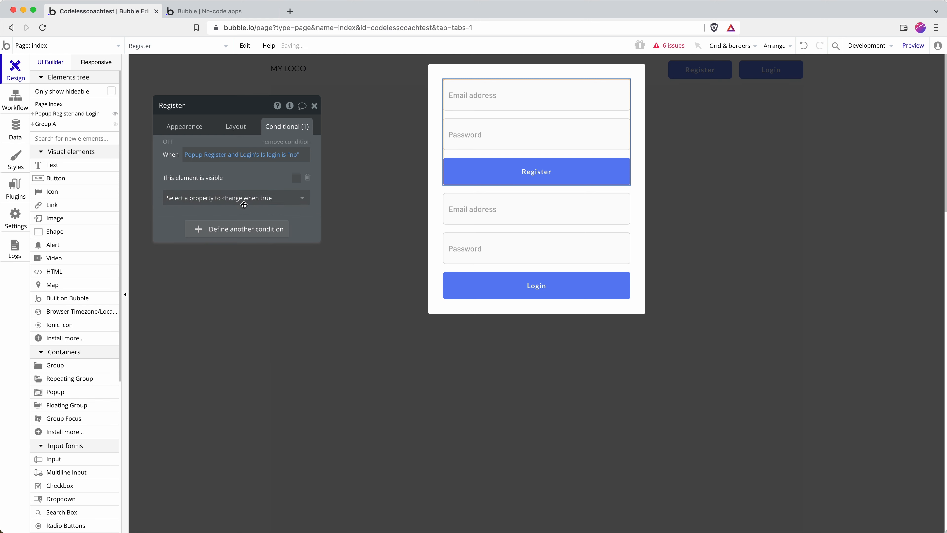
- Make the Register and Login groups collapse when hidden, and turn off the Login group's visibility on page load
{"action": "left_click", "coordinate": [254, 131]}
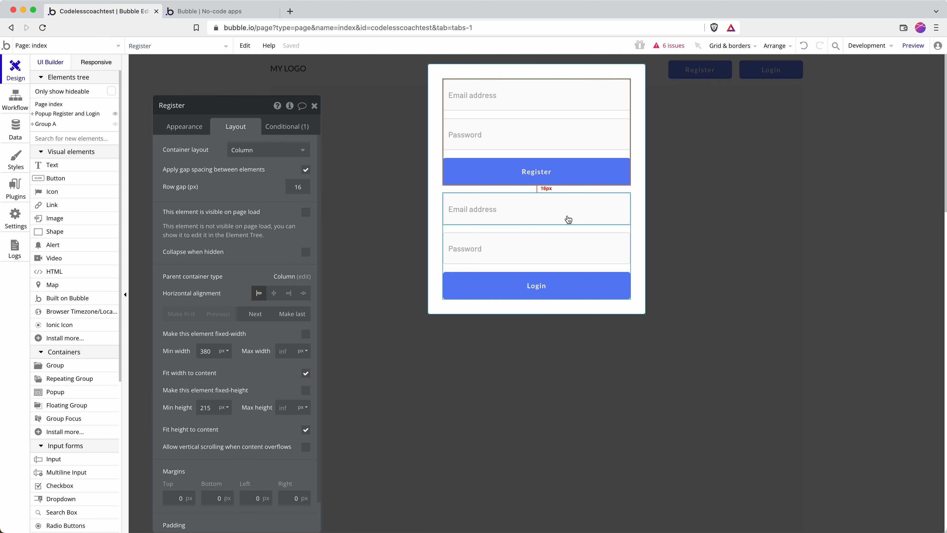
{"action": "left_click", "coordinate": [306, 253]}
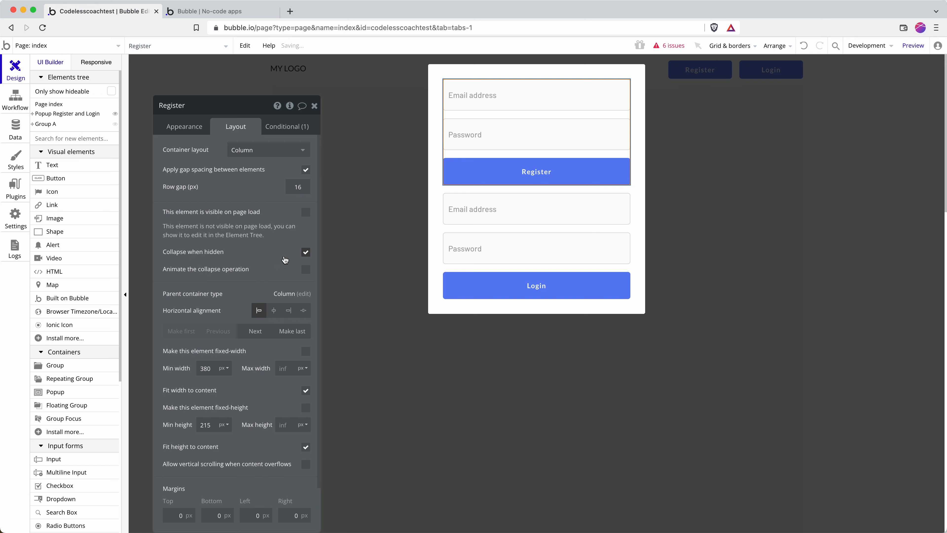
{"action": "left_click", "coordinate": [498, 233]}
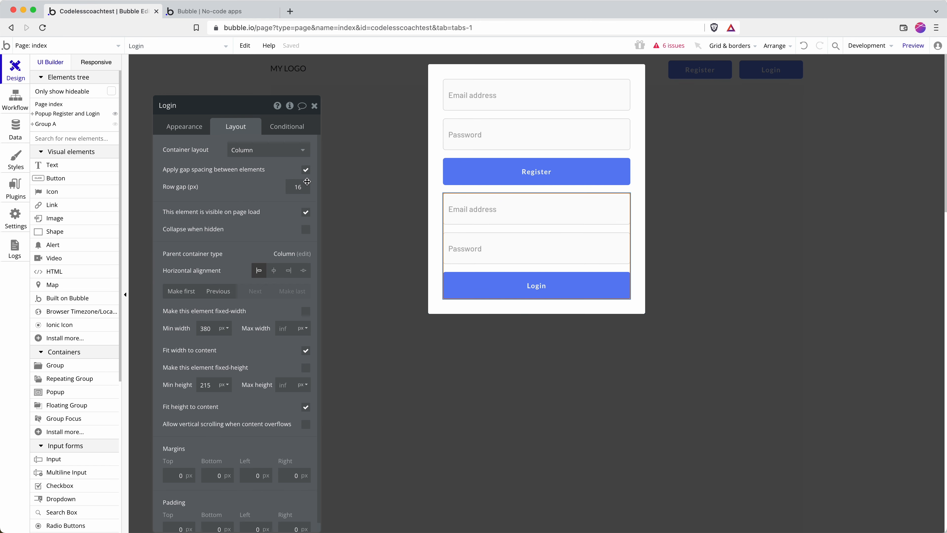
{"action": "left_click", "coordinate": [305, 211]}
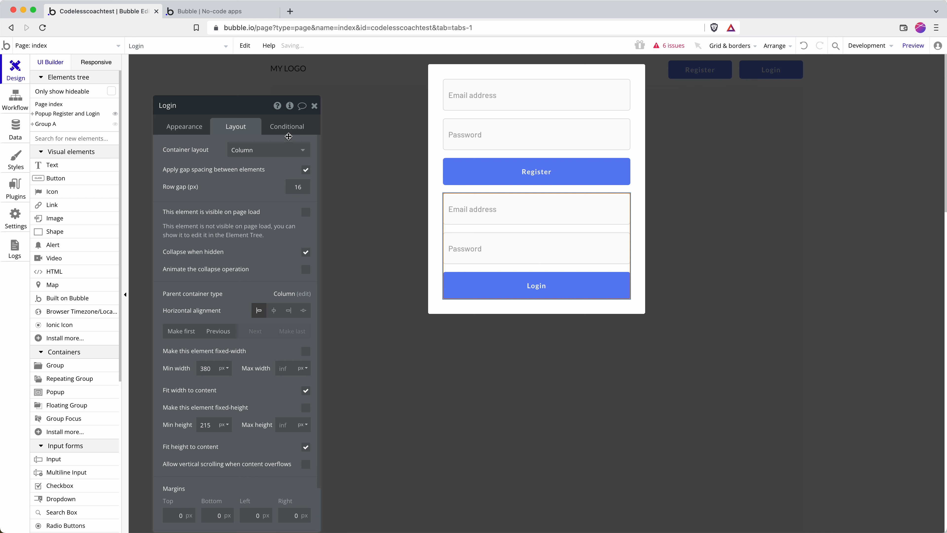
- Define a condition on the Login group for when Popup Register and Login's Is login is "yes"
{"action": "left_click", "coordinate": [287, 126]}
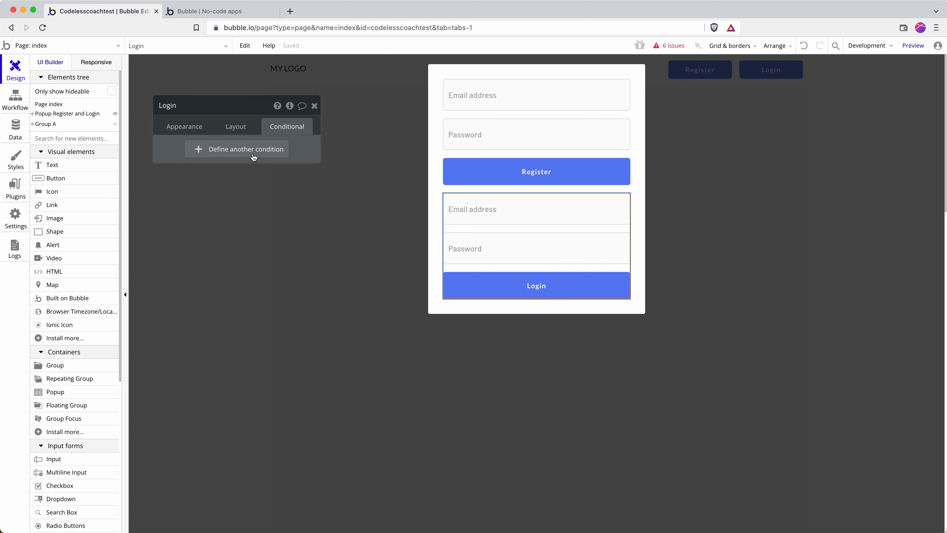
{"action": "left_click", "coordinate": [212, 150]}
{"action": "left_click", "coordinate": [190, 156]}
{"action": "type", "text": "pop"}
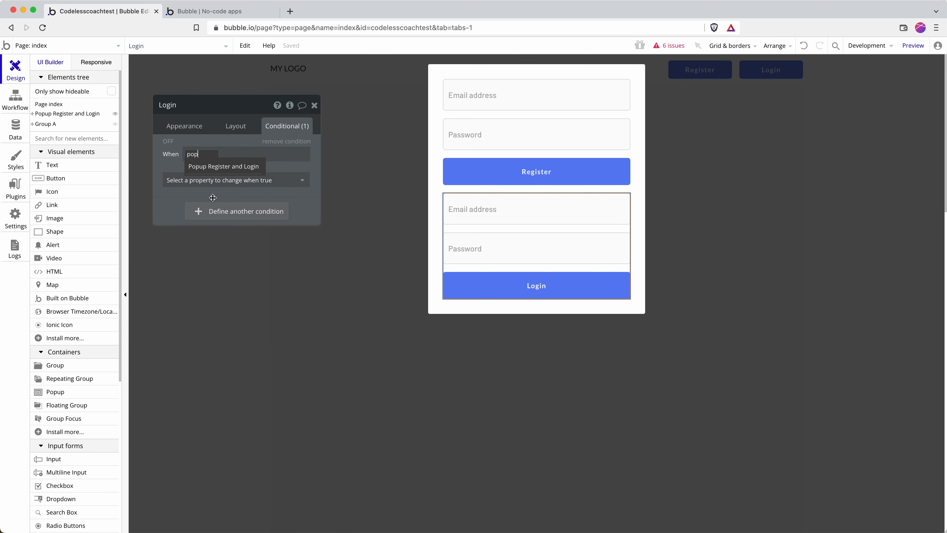
{"action": "left_click", "coordinate": [212, 168]}
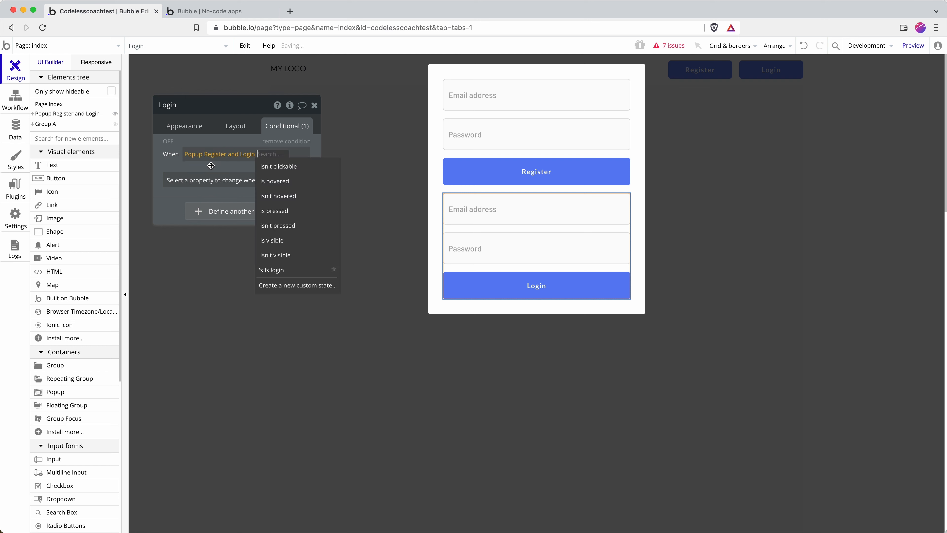
{"action": "left_click", "coordinate": [289, 270]}
{"action": "left_click", "coordinate": [285, 160]}
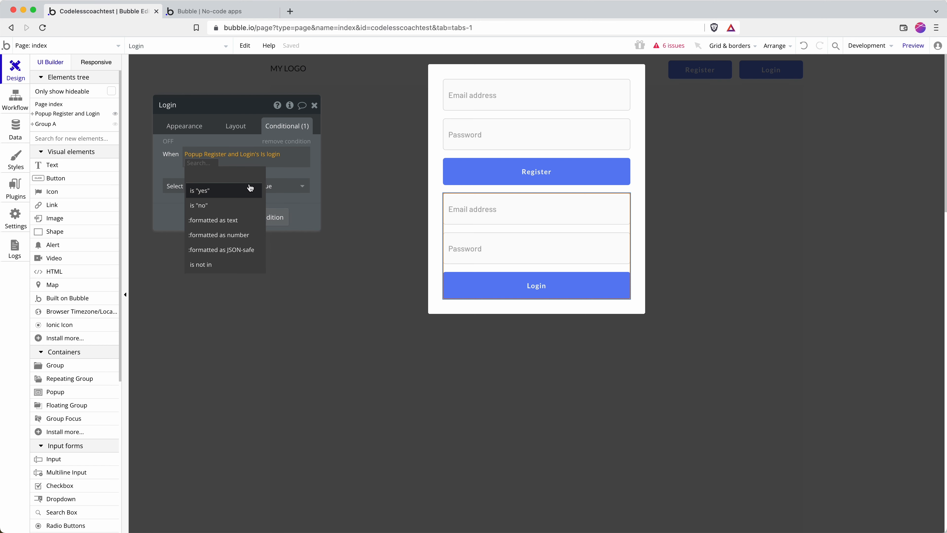
{"action": "left_click", "coordinate": [247, 190]}
- Make the Login group visible when its condition is true
{"action": "left_click", "coordinate": [231, 186]}
{"action": "left_click", "coordinate": [231, 207]}
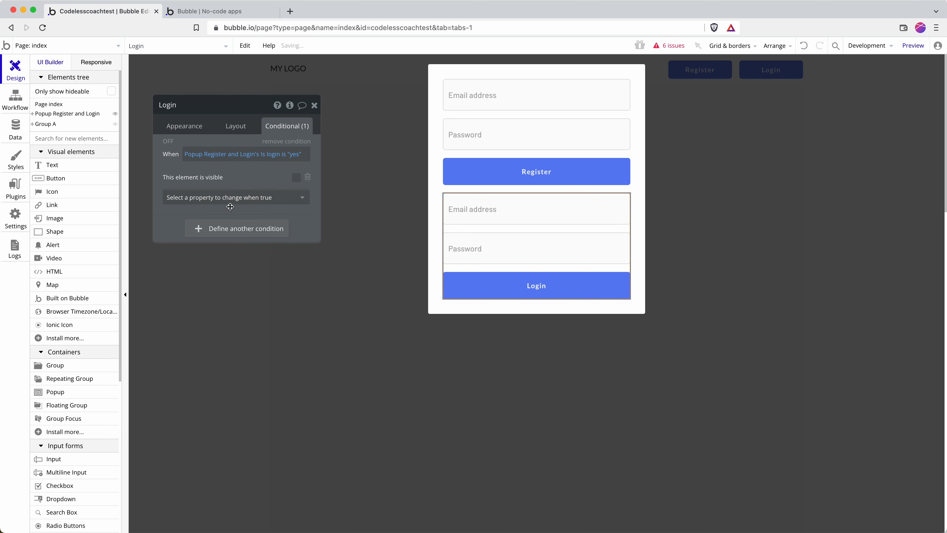
{"action": "left_click", "coordinate": [296, 177]}
{"action": "left_click", "coordinate": [236, 126]}
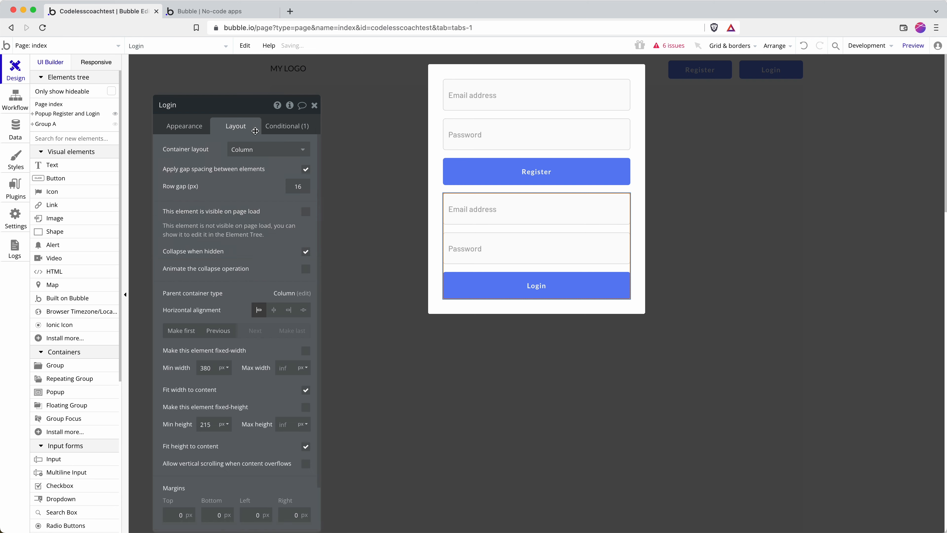
- Add a Set state action after the Show action in the header Register button's click workflow
{"action": "left_click", "coordinate": [716, 174]}
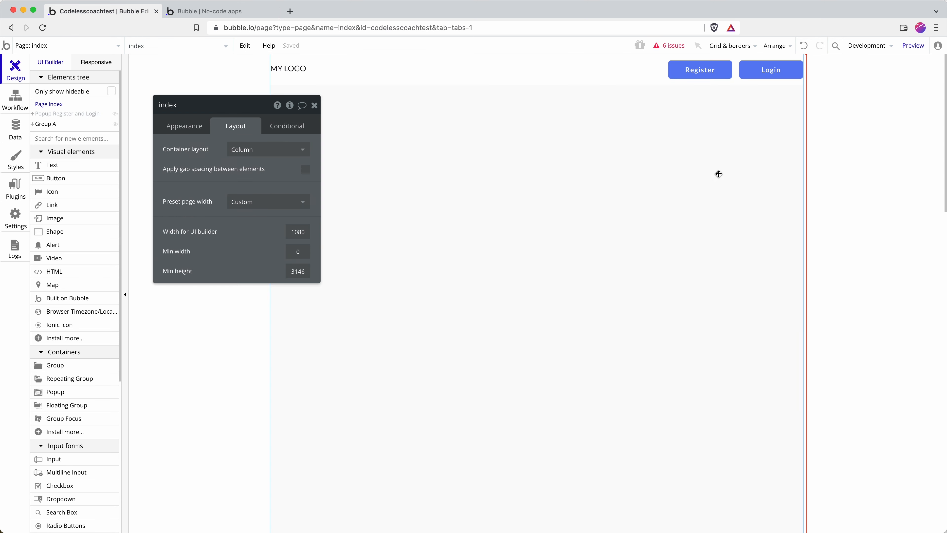
{"action": "left_click", "coordinate": [698, 71]}
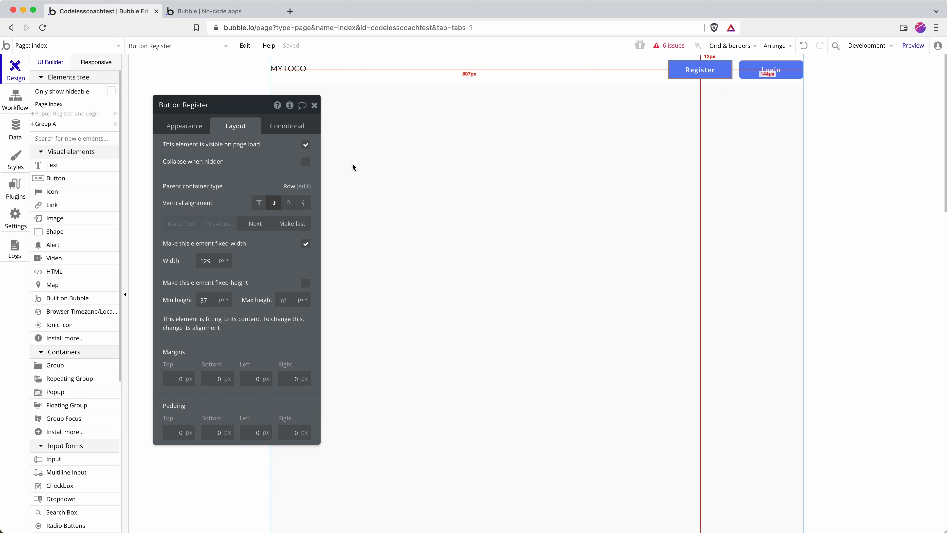
{"action": "left_click", "coordinate": [187, 127]}
{"action": "left_click", "coordinate": [220, 194]}
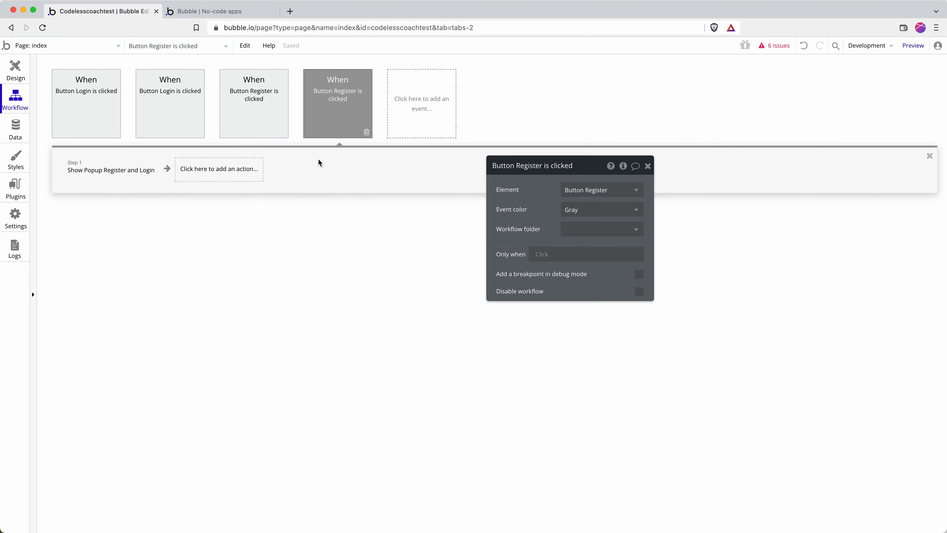
{"action": "left_click", "coordinate": [221, 174]}
{"action": "mouse_move", "coordinate": [220, 332]}
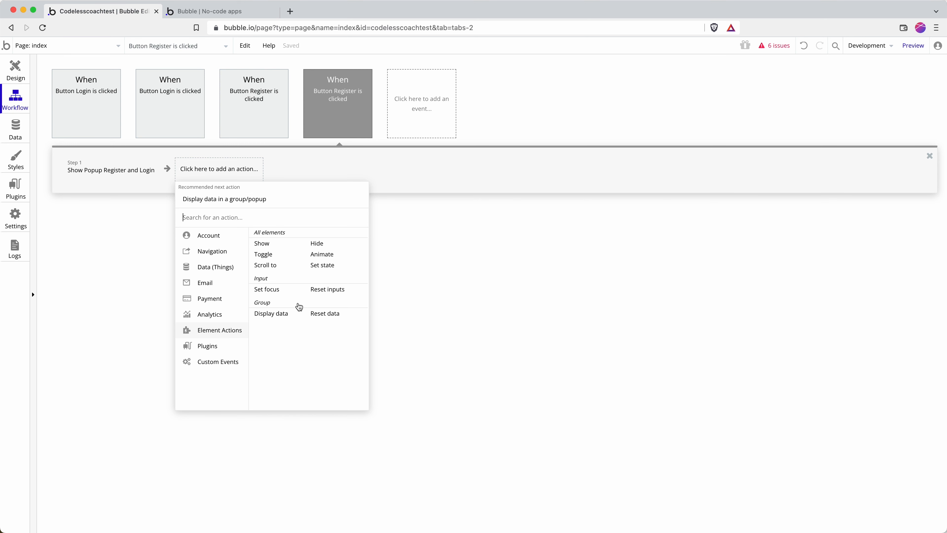
{"action": "left_click", "coordinate": [323, 265]}
- Configure the Register workflow's action to set Popup Register and Login's Is login state to "no"
{"action": "left_click", "coordinate": [589, 190]}
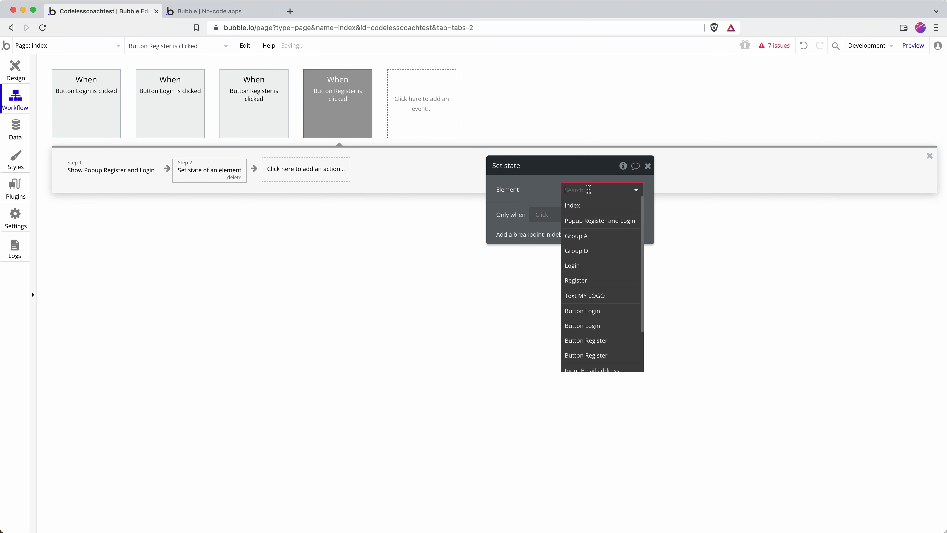
{"action": "left_click", "coordinate": [589, 221]}
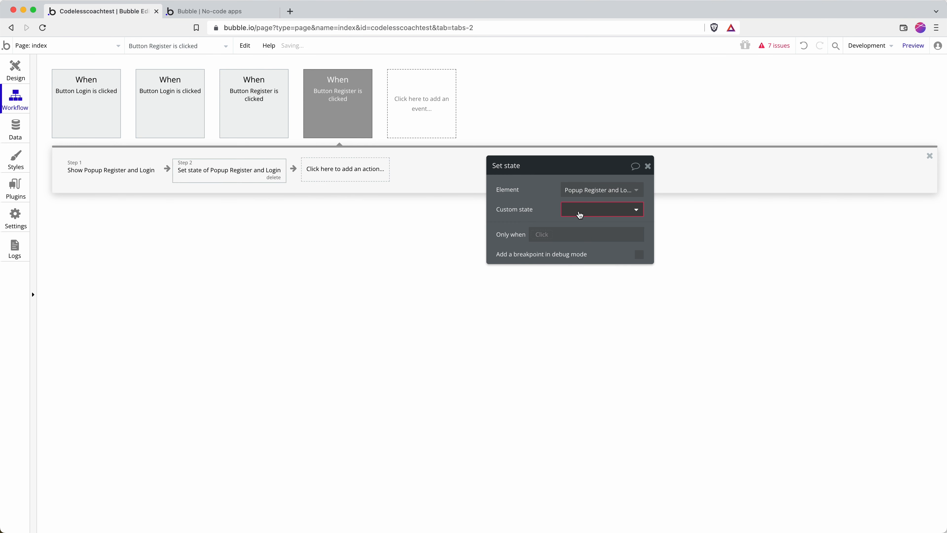
{"action": "left_click", "coordinate": [580, 212]}
{"action": "left_click", "coordinate": [588, 225]}
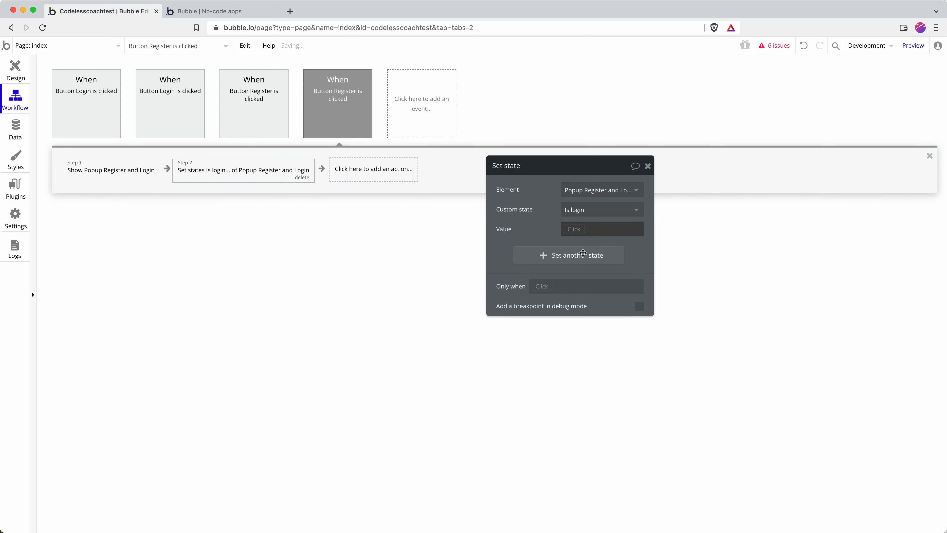
{"action": "left_click", "coordinate": [573, 228]}
{"action": "left_click", "coordinate": [586, 267]}
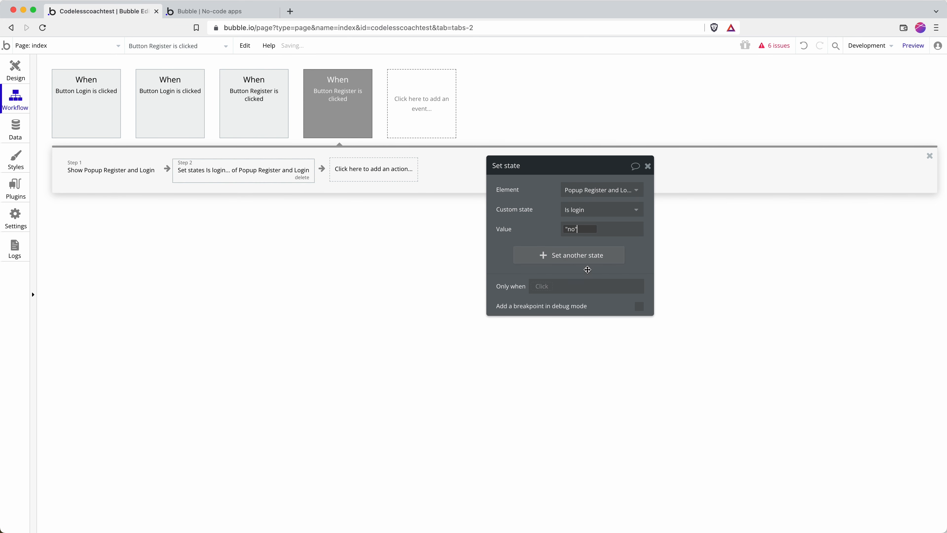
- Add a Set state action after the Show action in the header Login button's click workflow
{"action": "left_click", "coordinate": [246, 117]}
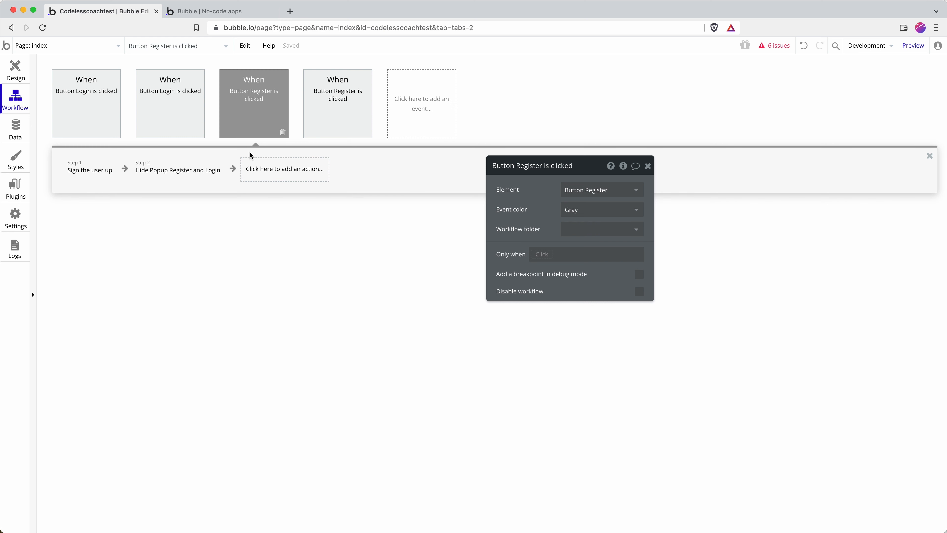
{"action": "left_click", "coordinate": [174, 122]}
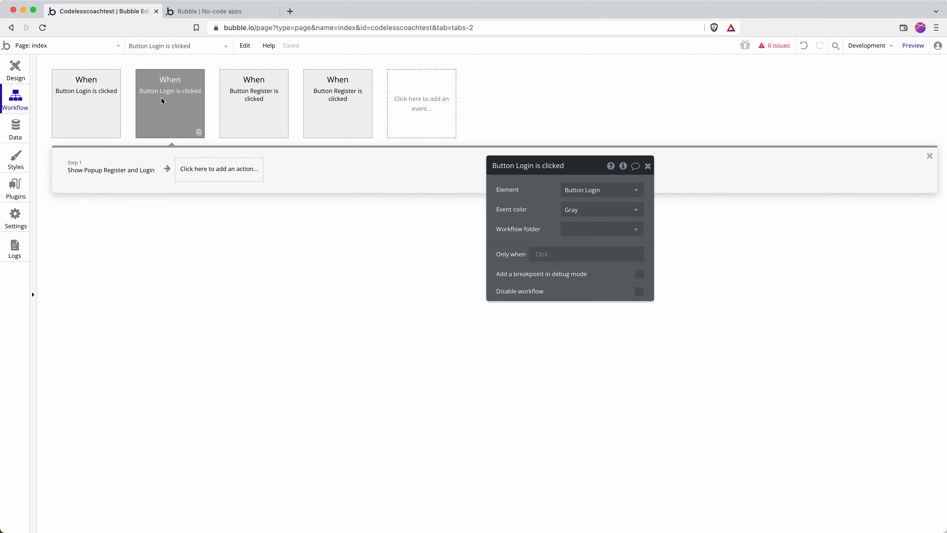
{"action": "left_click", "coordinate": [215, 178]}
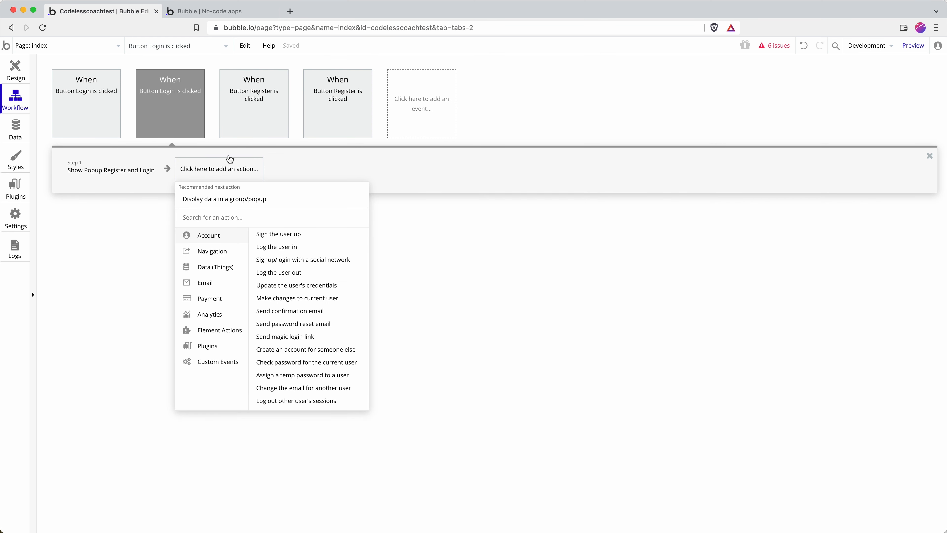
{"action": "mouse_move", "coordinate": [215, 330]}
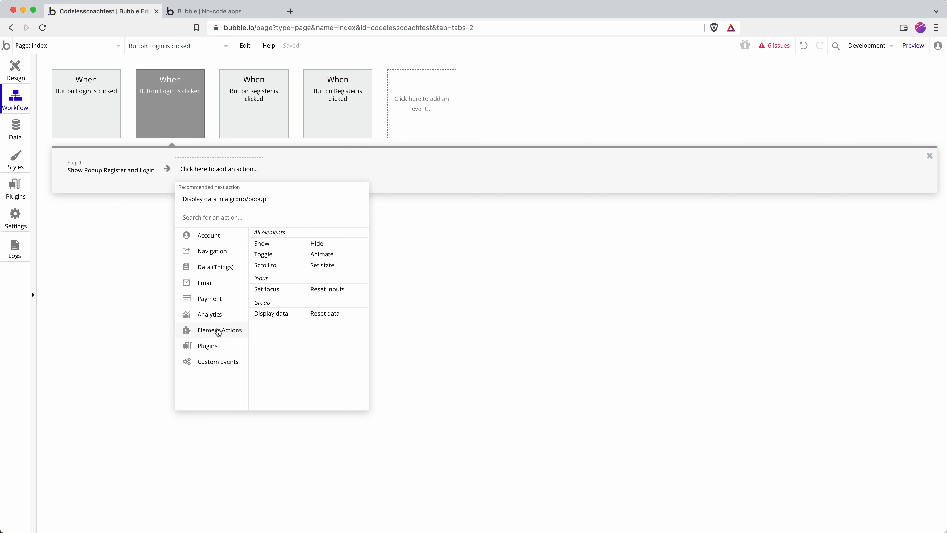
{"action": "left_click", "coordinate": [334, 268]}
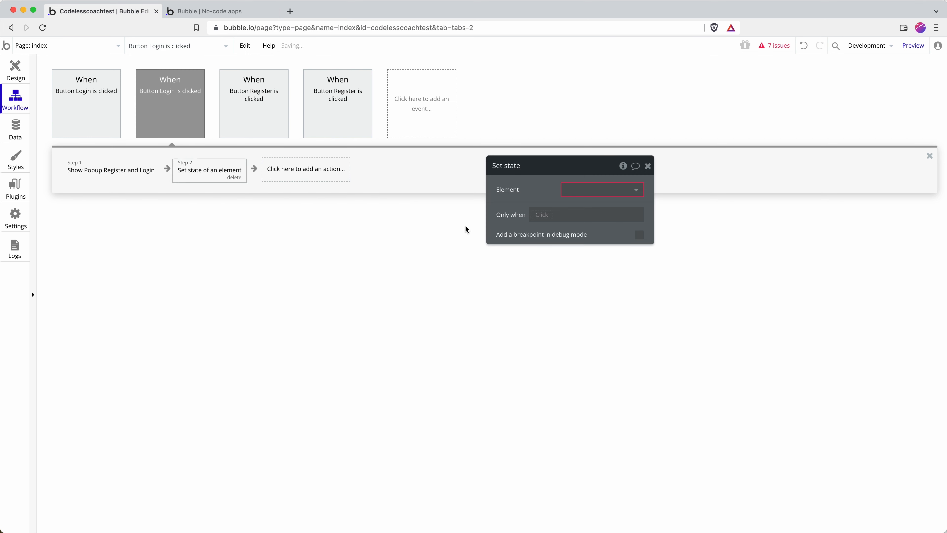
- Configure the Login workflow's action to set Popup Register and Login's Is login state to "yes"
{"action": "left_click", "coordinate": [573, 189]}
{"action": "left_click", "coordinate": [583, 218]}
{"action": "left_click", "coordinate": [584, 217]}
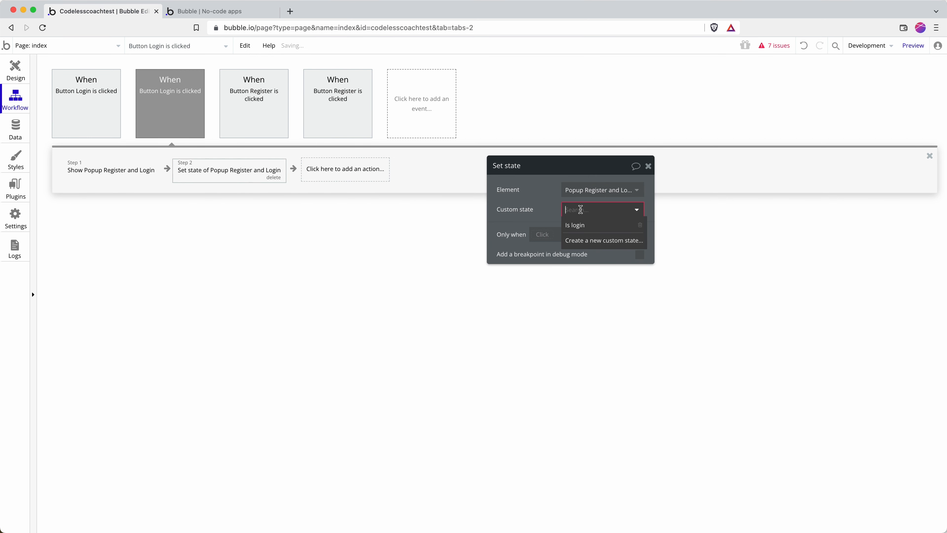
{"action": "left_click", "coordinate": [584, 227]}
{"action": "left_click", "coordinate": [585, 229]}
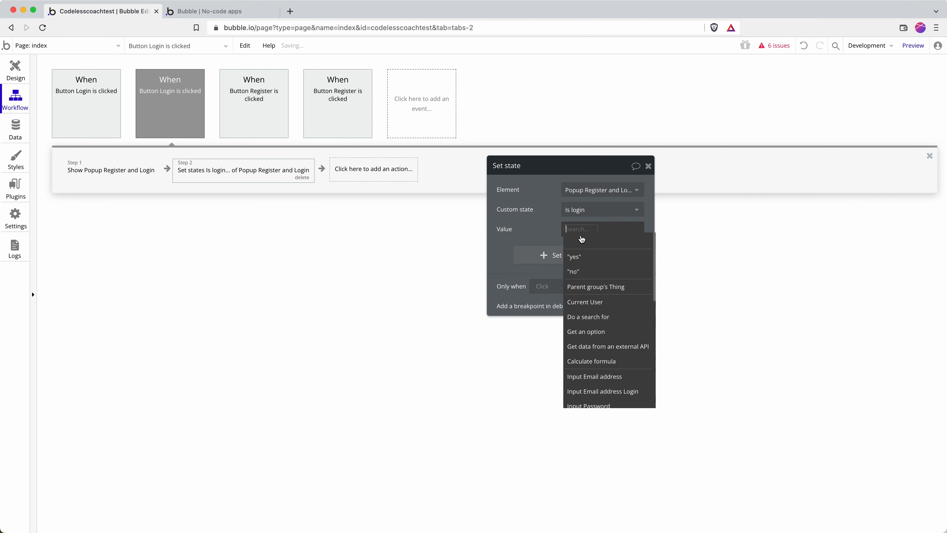
{"action": "left_click", "coordinate": [584, 257]}
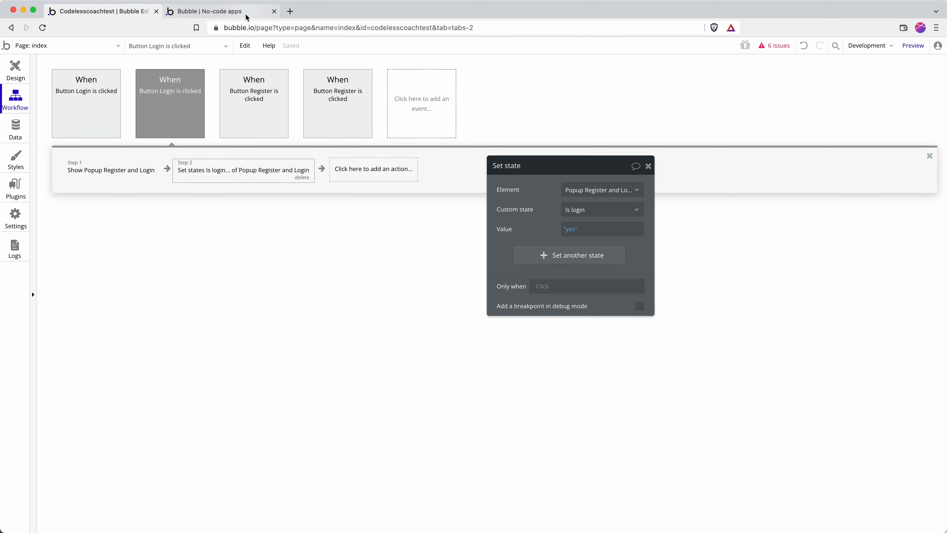
- Reload the app preview and open the popup from the header's Register and Login buttons to check which form each one shows
{"action": "left_click", "coordinate": [257, 11]}
{"action": "left_click", "coordinate": [276, 30]}
{"action": "key", "text": "Return"}
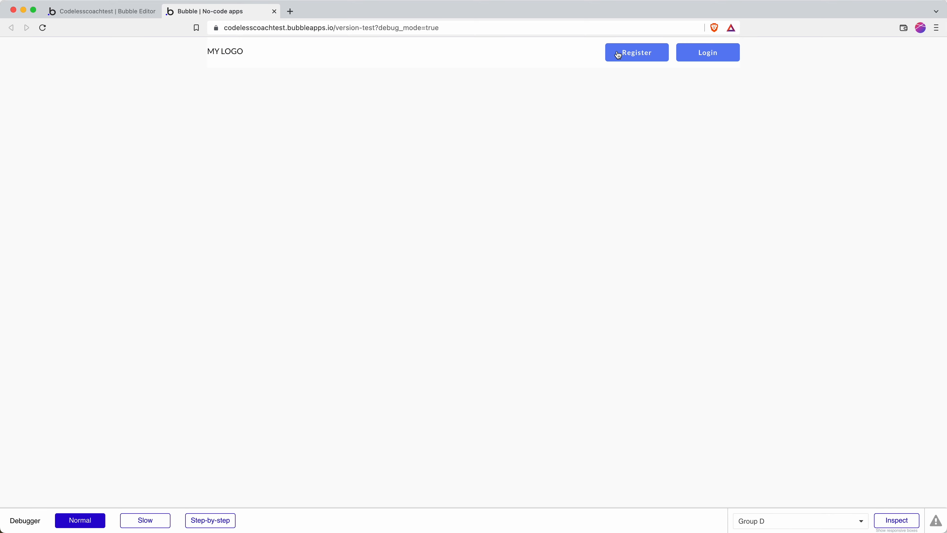
{"action": "left_click", "coordinate": [618, 53]}
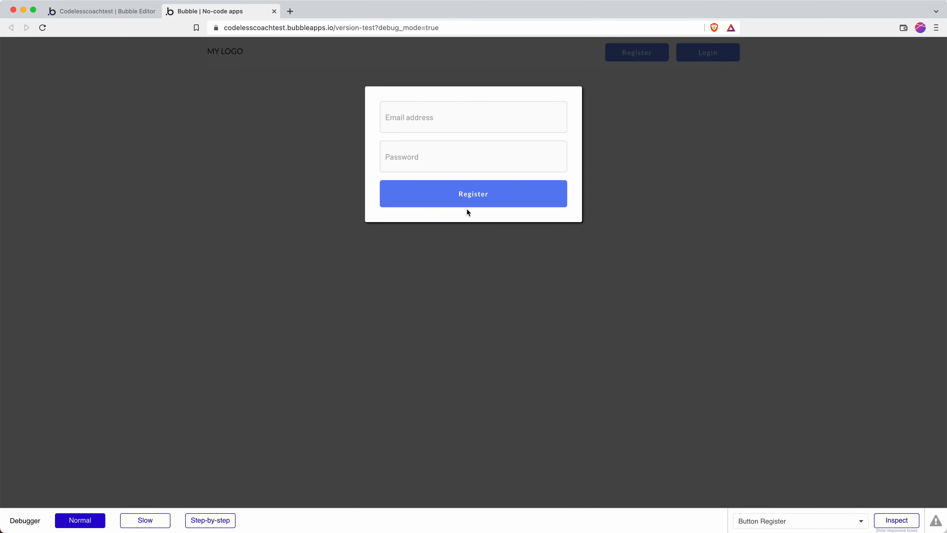
{"action": "left_click", "coordinate": [691, 119]}
{"action": "left_click", "coordinate": [702, 59]}
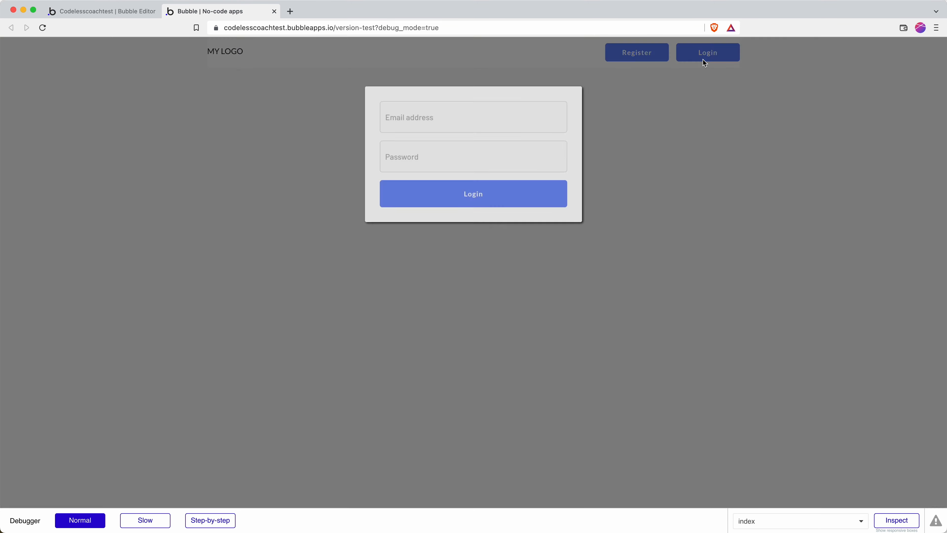
{"action": "left_click", "coordinate": [668, 149]}
- Draw a text element directly below the Login button inside Popup Register and Login
{"action": "left_click", "coordinate": [79, 12]}
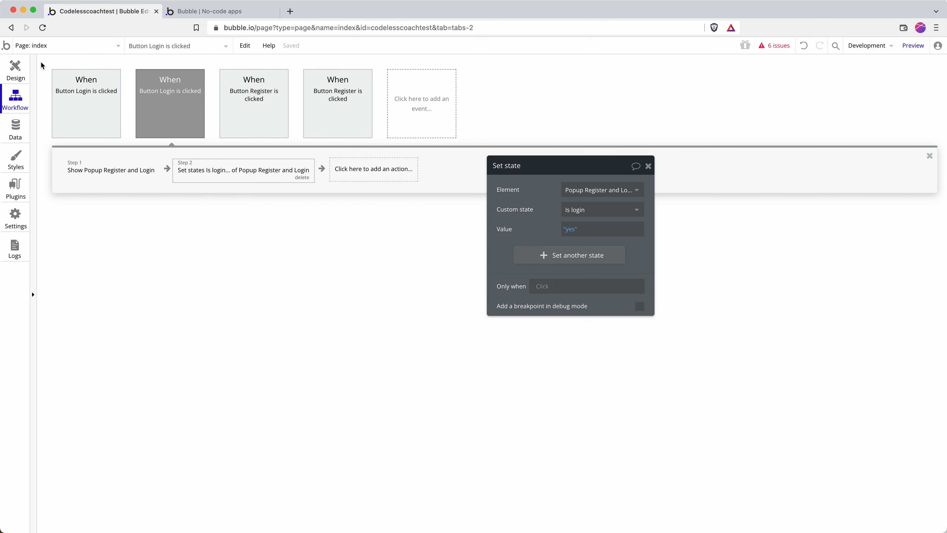
{"action": "left_click", "coordinate": [23, 70]}
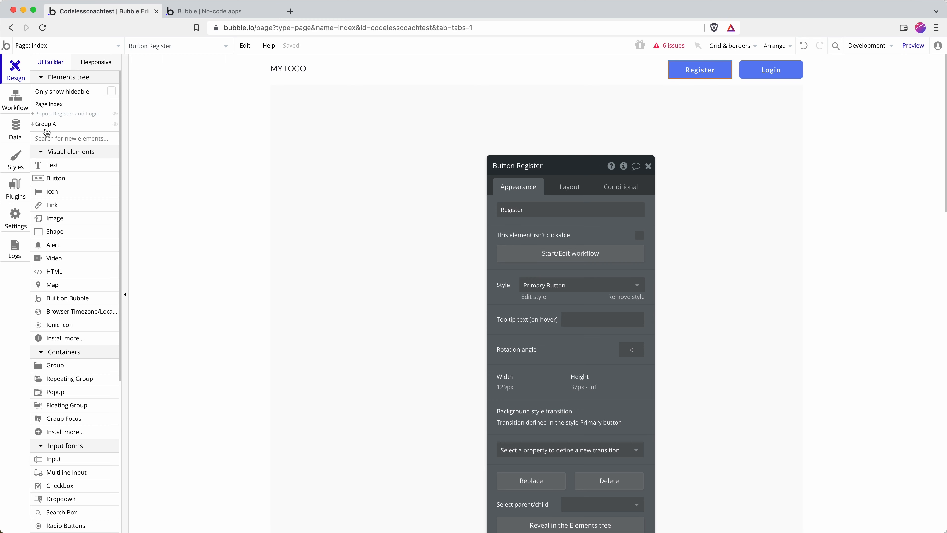
{"action": "left_click", "coordinate": [52, 114]}
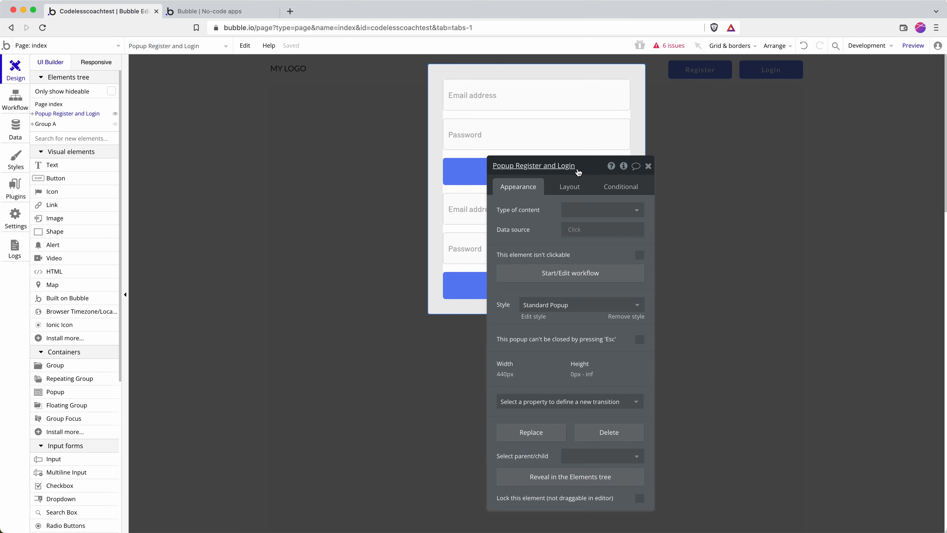
{"action": "left_click_drag", "start_coordinate": [578, 172], "coordinate": [289, 134]}
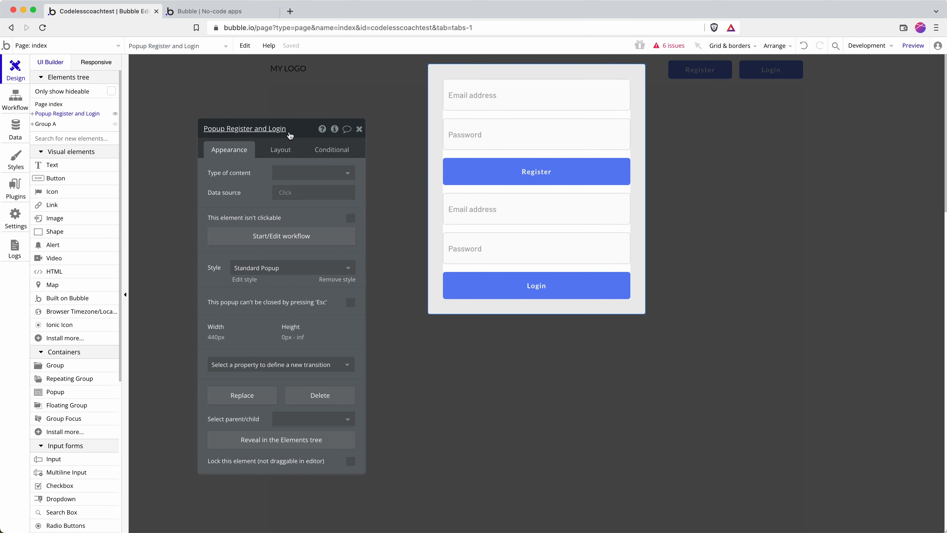
{"action": "left_click", "coordinate": [94, 168]}
{"action": "left_click_drag", "start_coordinate": [450, 302], "coordinate": [611, 315]}
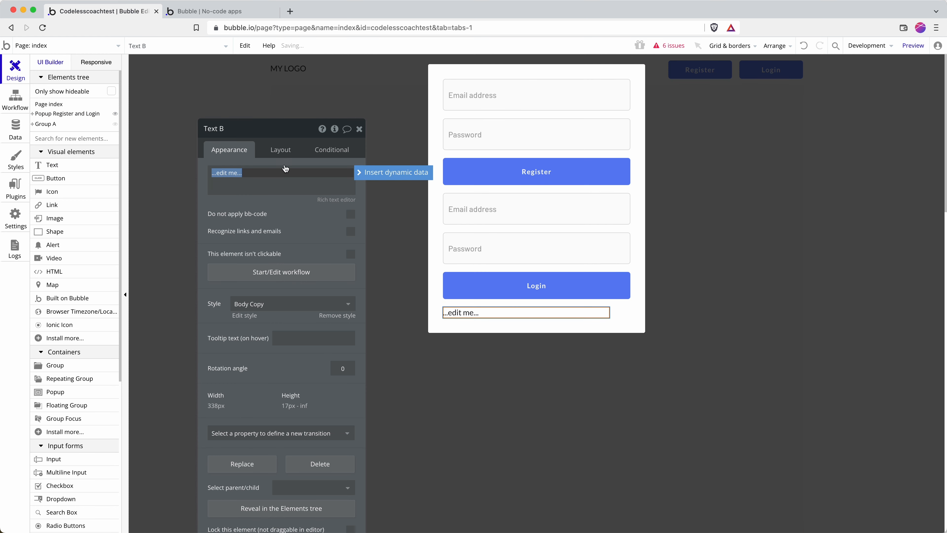
- Set the new text element's content to "Already have an account? Login"
{"action": "triple_click", "coordinate": [288, 173]}
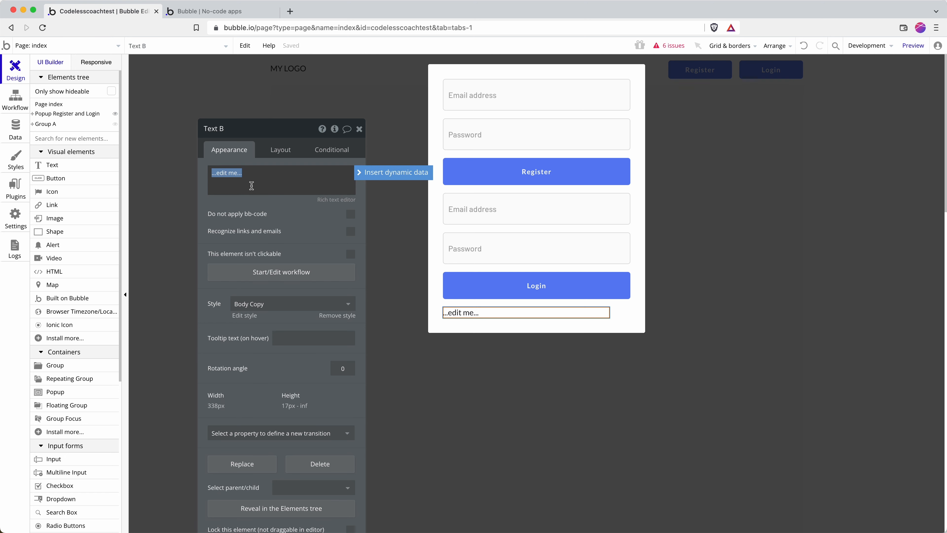
{"action": "type", "text": "Already have an account? Login"}
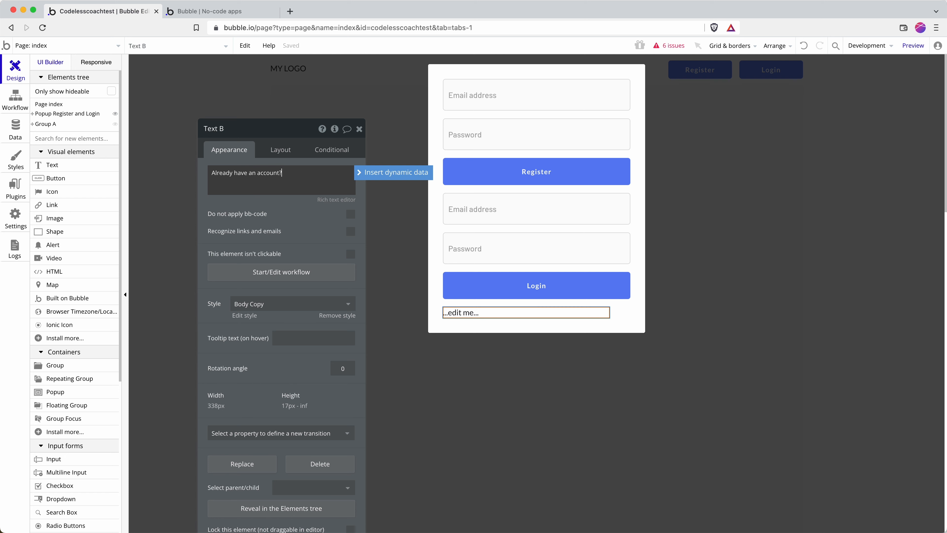
{"action": "left_click", "coordinate": [279, 161]}
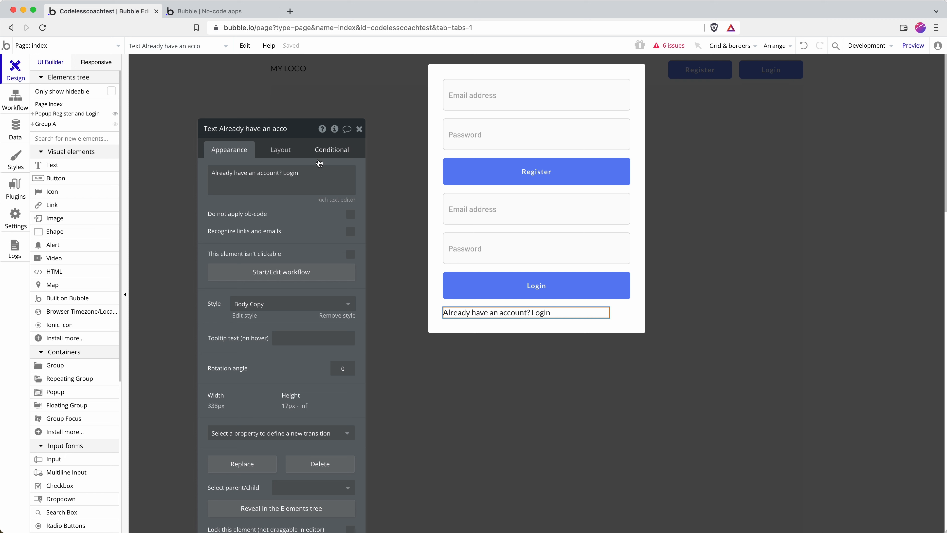
- Replace the text element's default content with "Don't have an account? Register"
{"action": "left_click", "coordinate": [329, 150]}
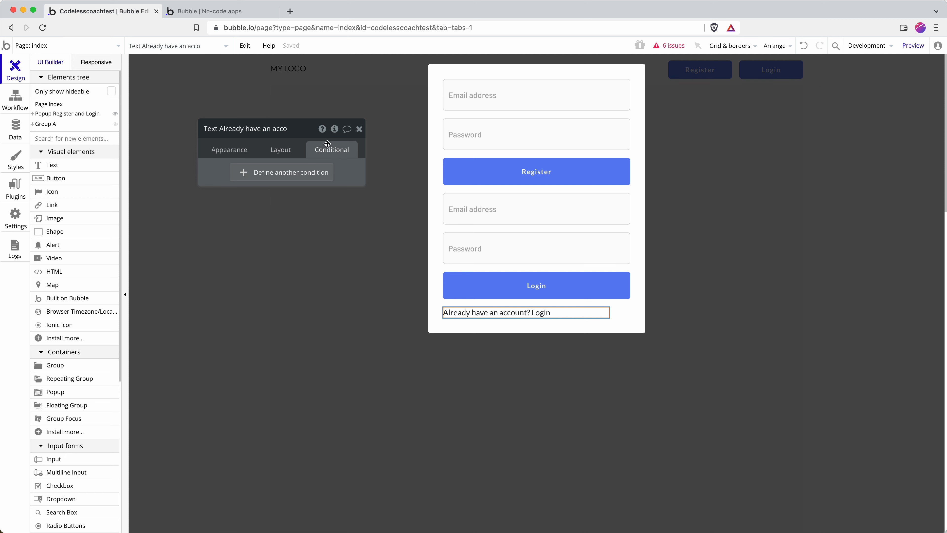
{"action": "left_click", "coordinate": [249, 156]}
{"action": "triple_click", "coordinate": [262, 173]}
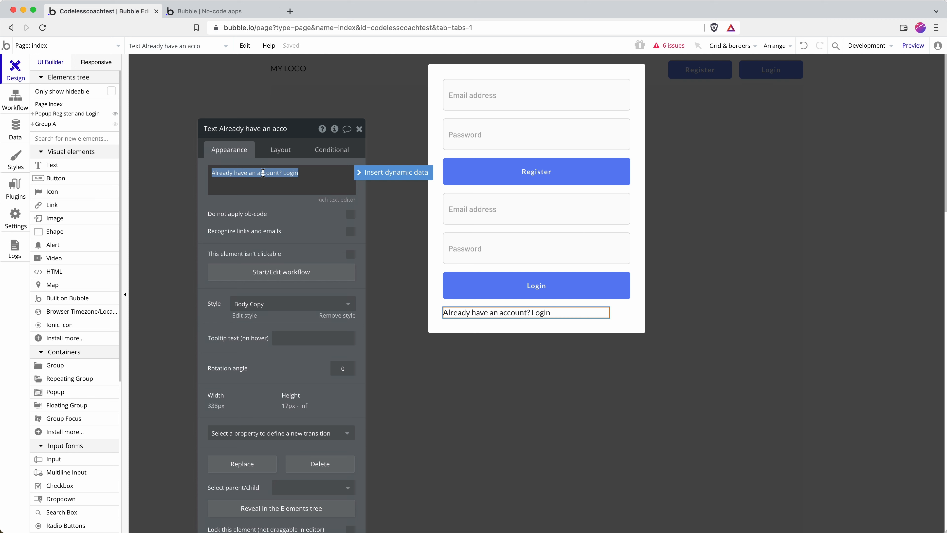
{"action": "type", "text": "Don't"}
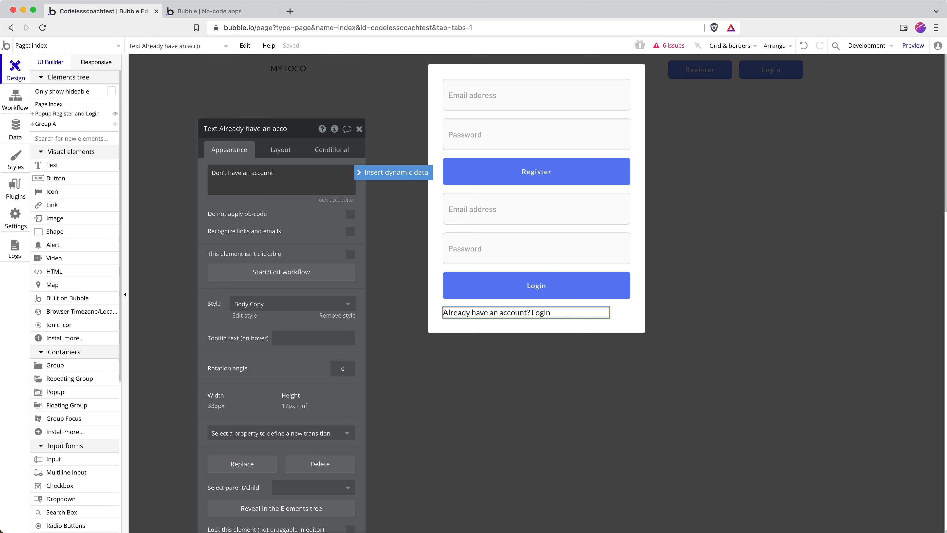
{"action": "type", "text": " have an account? Register"}
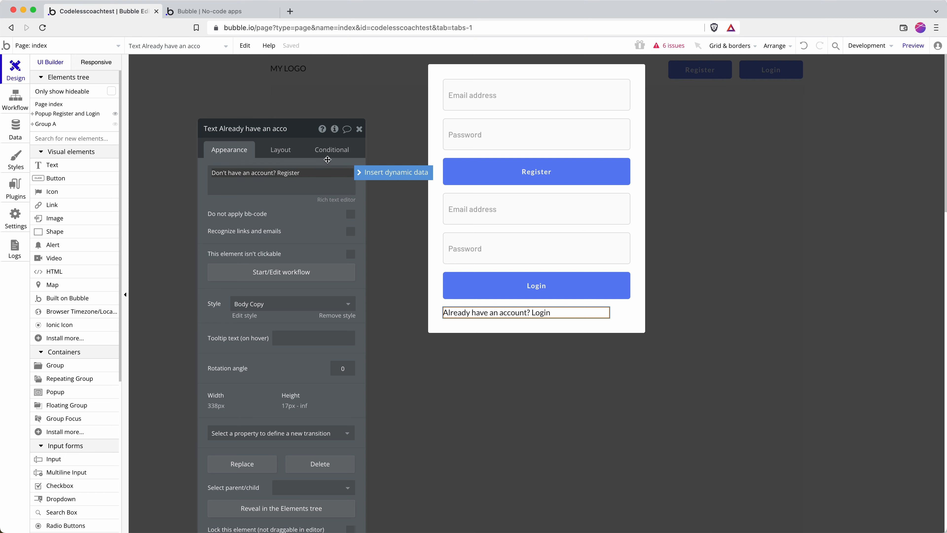
- Define a condition on the text element that changes its Text to "Already have an account? Login"
{"action": "left_click", "coordinate": [330, 150]}
{"action": "left_click", "coordinate": [280, 201]}
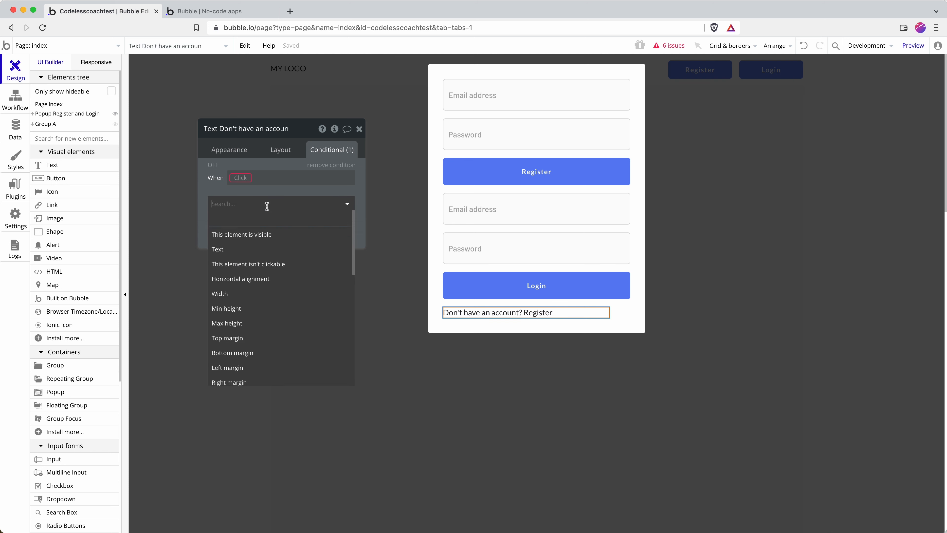
{"action": "left_click", "coordinate": [261, 248]}
{"action": "triple_click", "coordinate": [240, 216]}
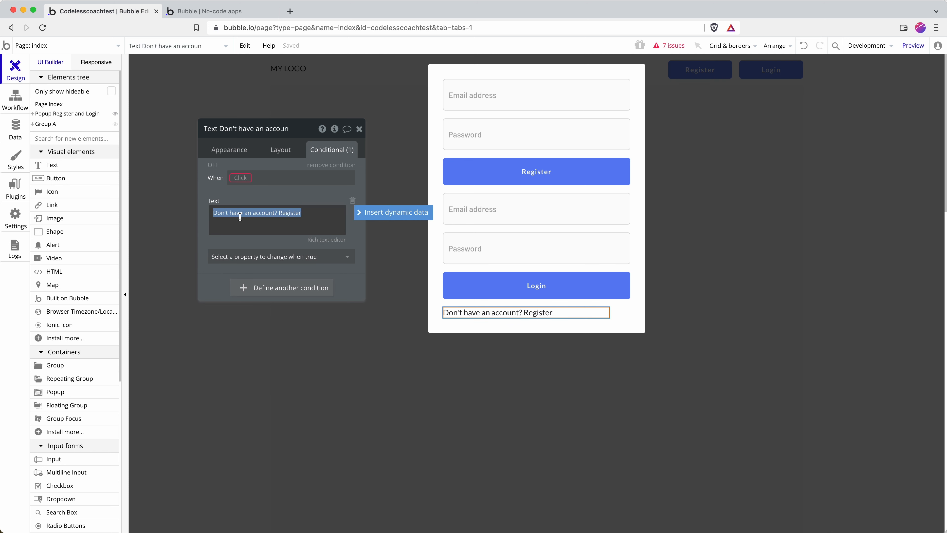
{"action": "type", "text": "Already"}
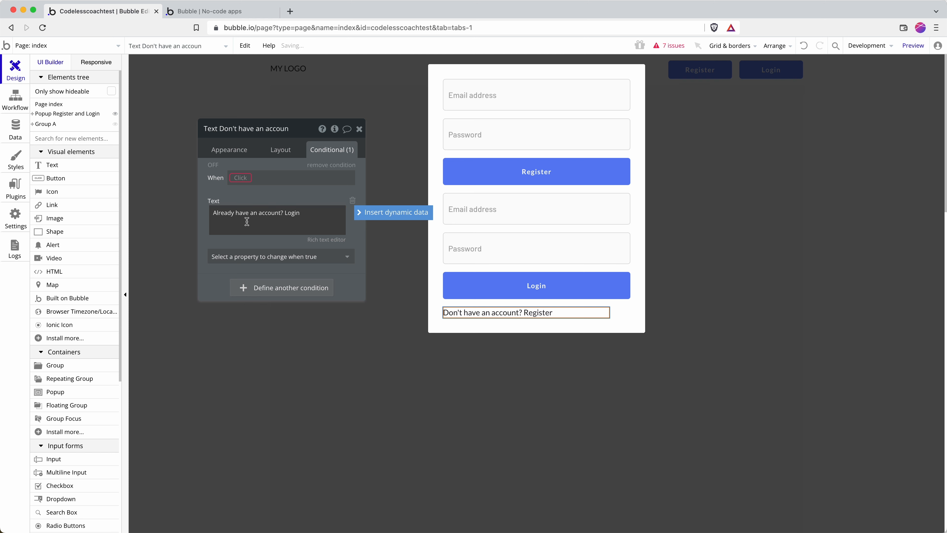
- Set the text element's condition to apply when Popup Register and Login's Is login is "yes"
{"action": "left_click", "coordinate": [242, 178]}
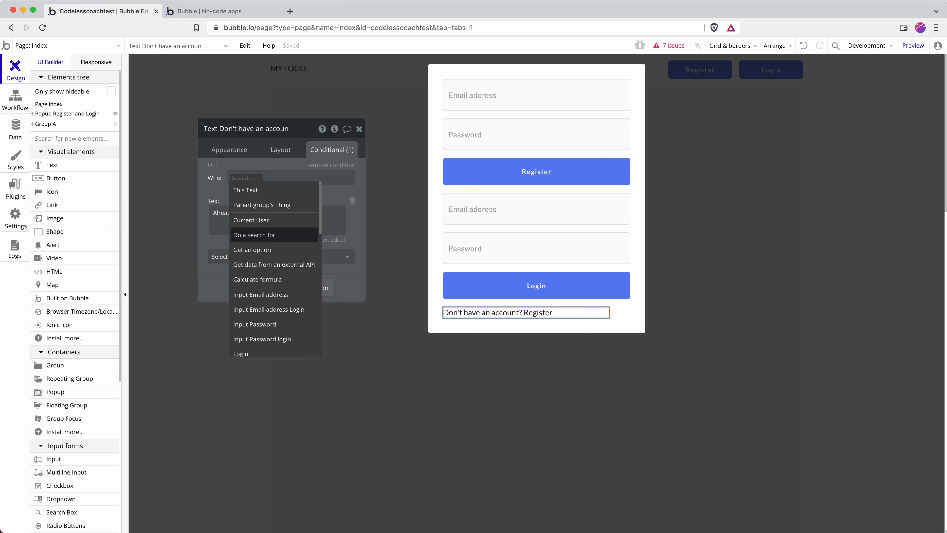
{"action": "type", "text": "pop"}
{"action": "left_click", "coordinate": [270, 187]}
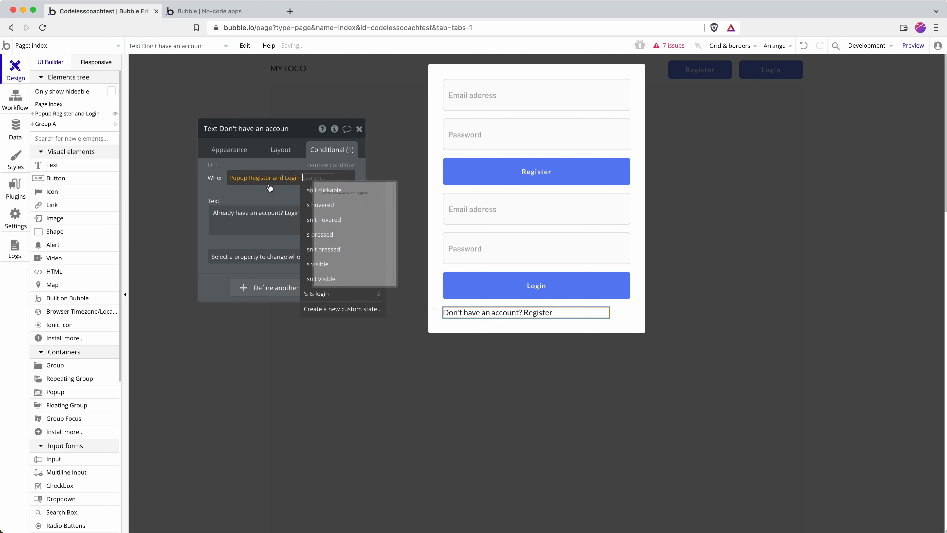
{"action": "left_click", "coordinate": [328, 293]}
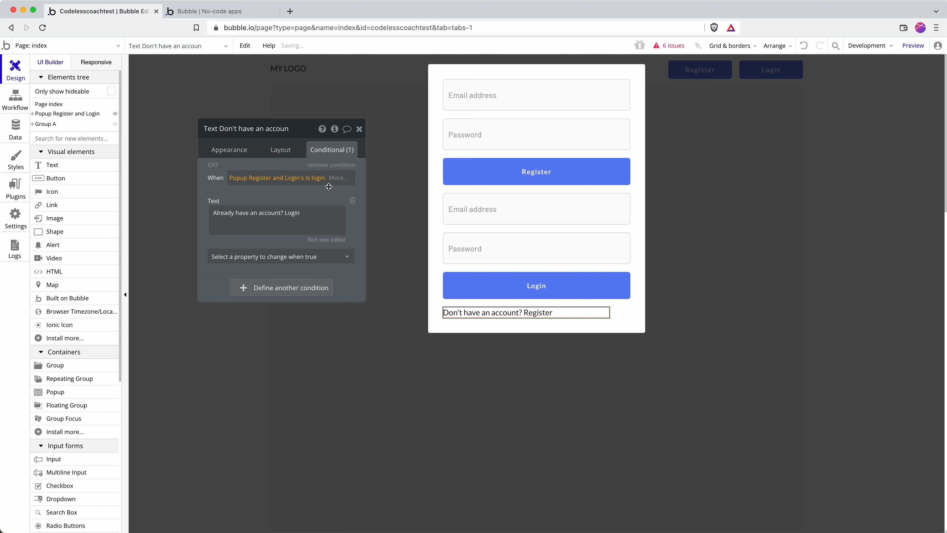
{"action": "left_click", "coordinate": [336, 178]}
{"action": "left_click", "coordinate": [272, 213]}
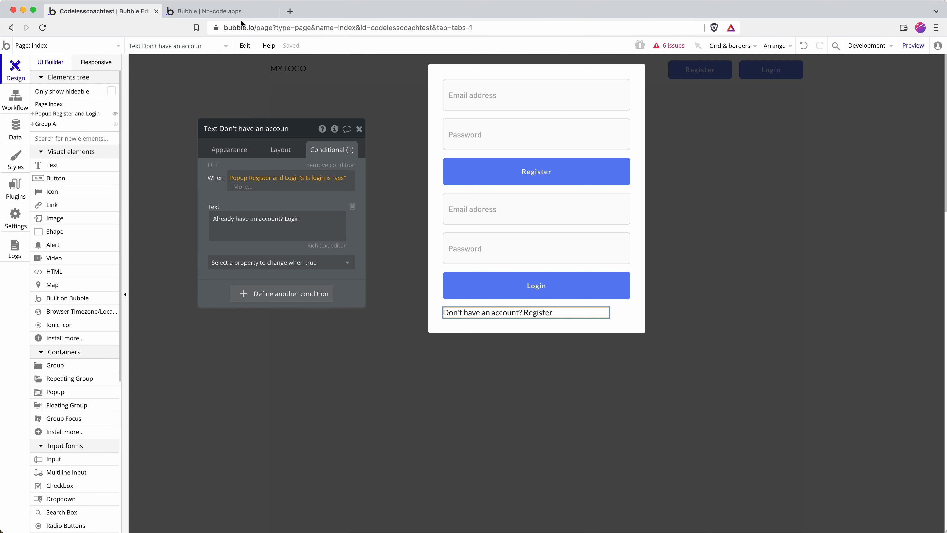
- Refresh the app preview and open the popup from the header's Register and Login buttons to check the text under each form
{"action": "left_click", "coordinate": [238, 12]}
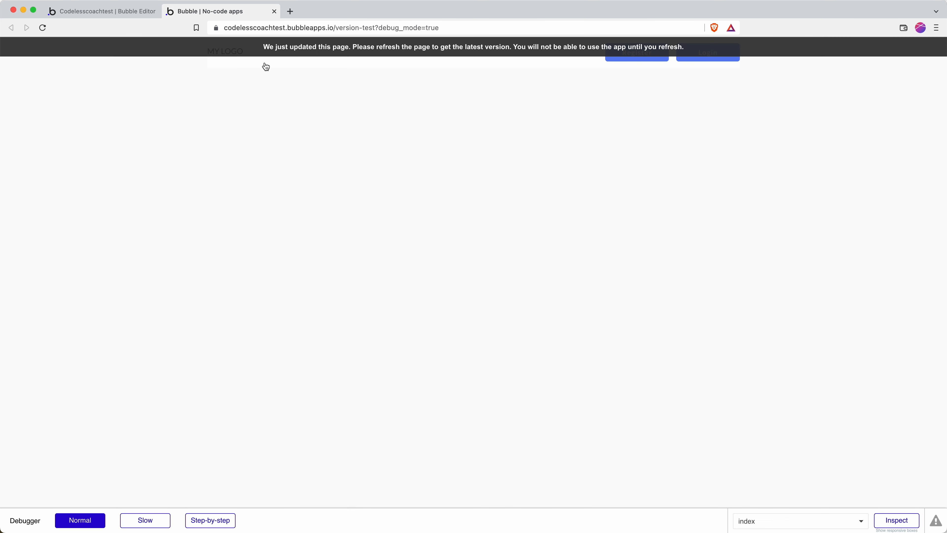
{"action": "left_click", "coordinate": [403, 48]}
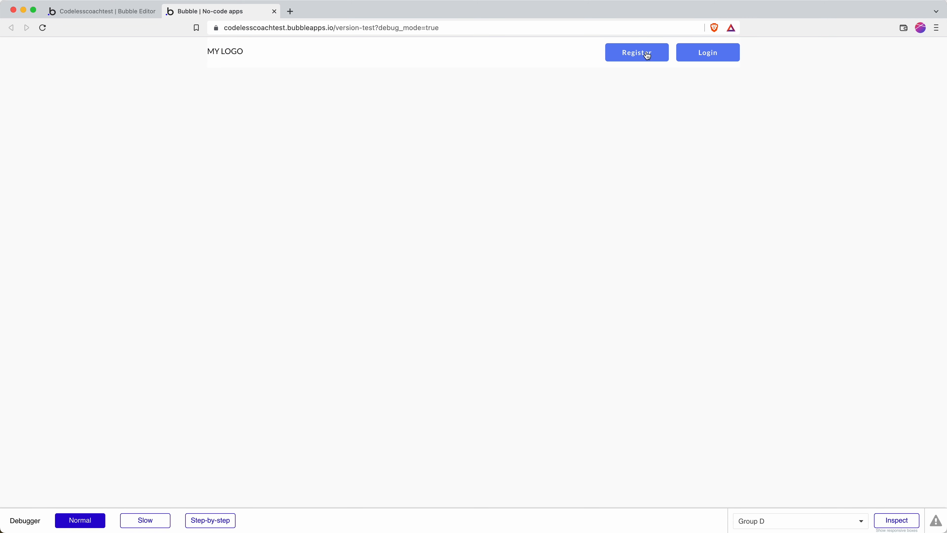
{"action": "left_click", "coordinate": [647, 54]}
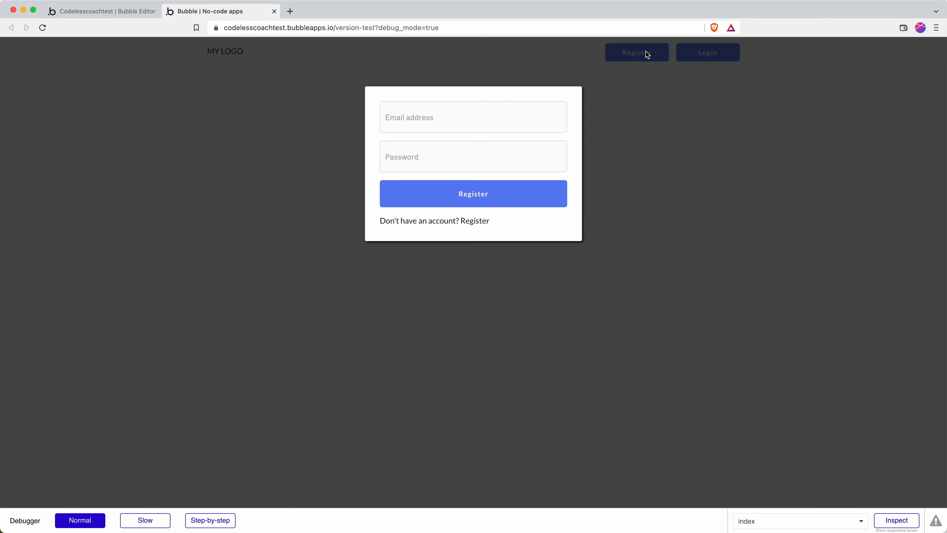
{"action": "left_click", "coordinate": [693, 59]}
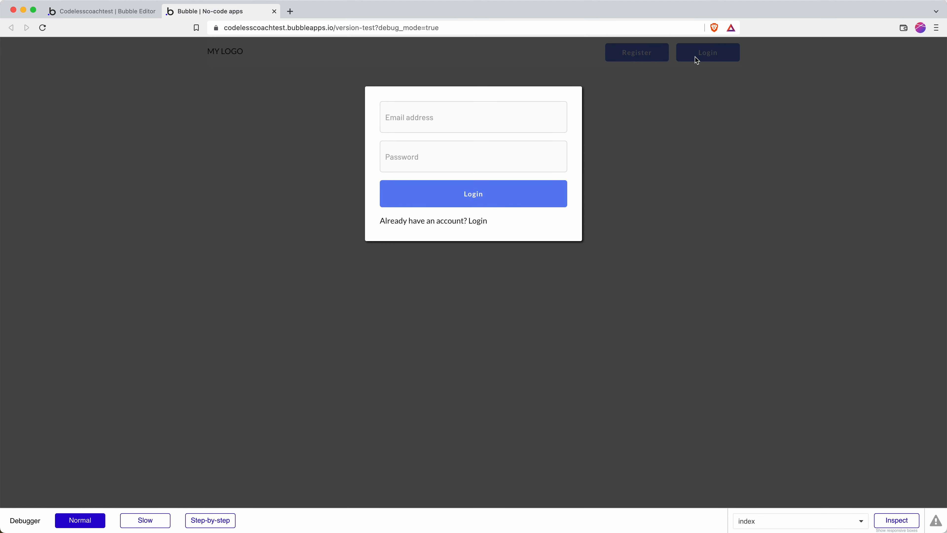
{"action": "key", "text": "Escape"}
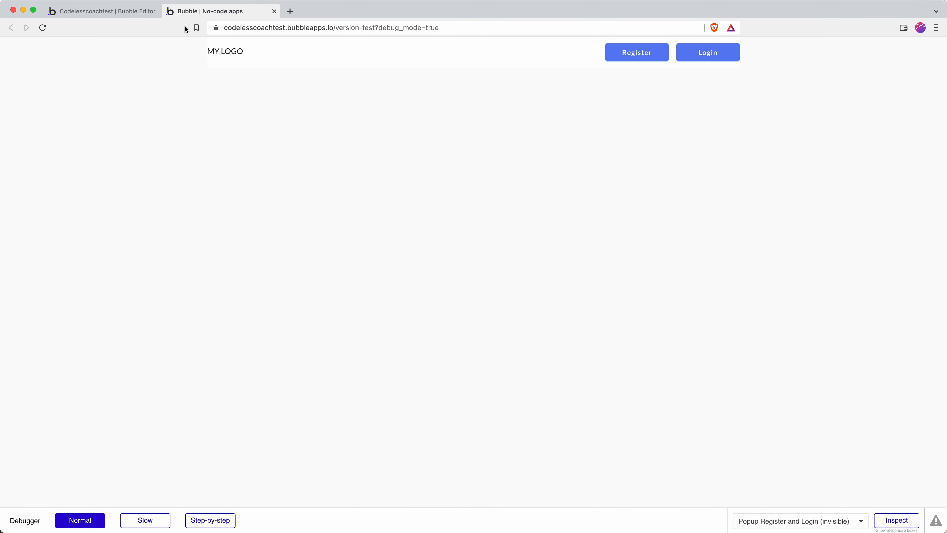
- Return to the Bubble editor and change the text element's condition to apply when Is login is "no"
{"action": "left_click", "coordinate": [100, 12]}
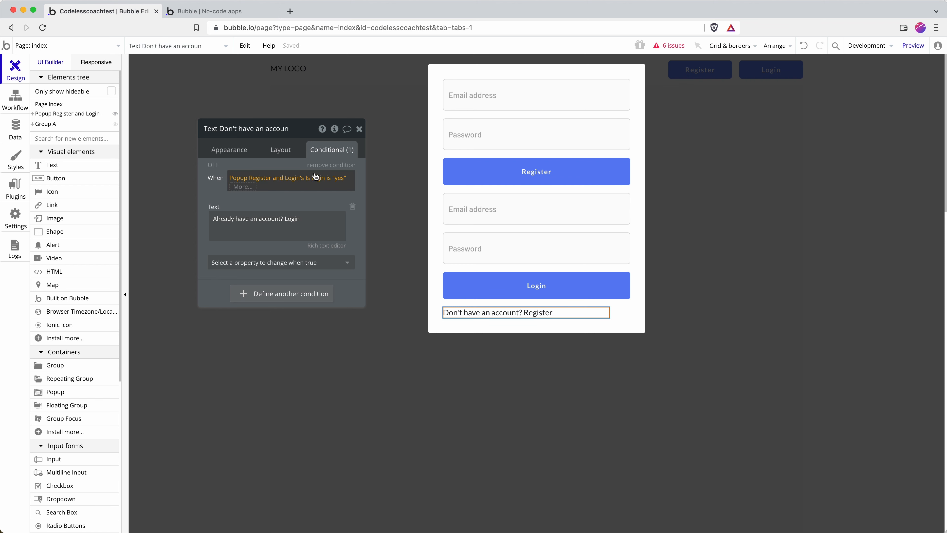
{"action": "left_click", "coordinate": [337, 178]}
{"action": "left_click", "coordinate": [256, 218]}
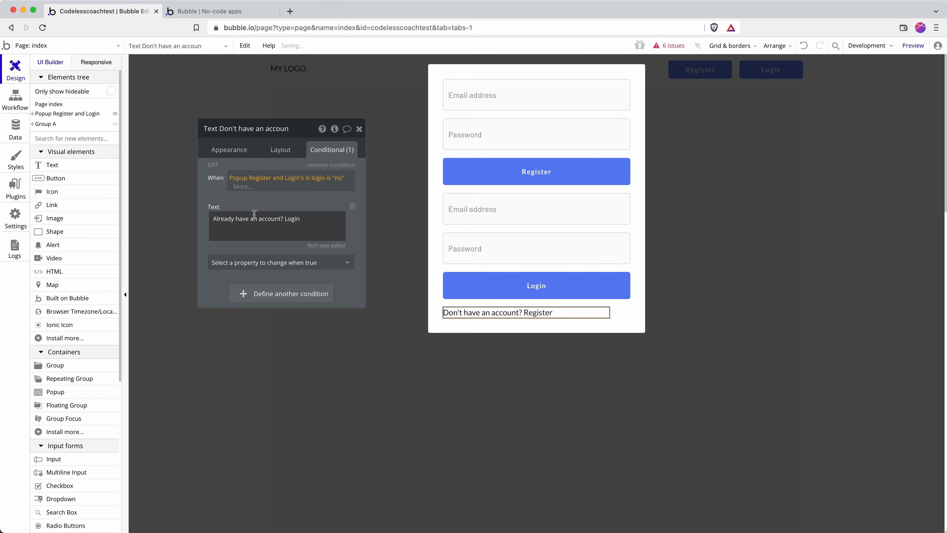
- Clear the text element's default content so that it is empty
{"action": "left_click", "coordinate": [229, 150]}
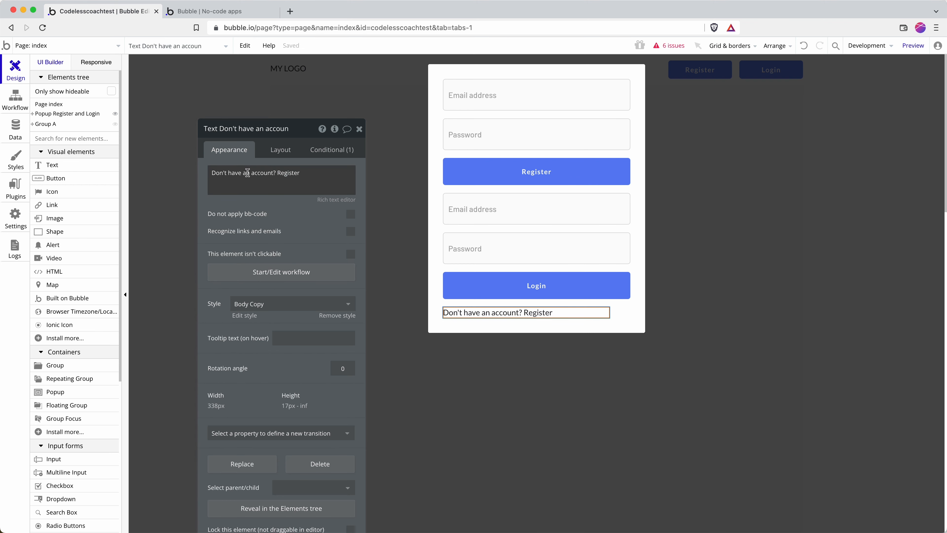
{"action": "key", "text": "ctrl+a"}
{"action": "key", "text": "BackSpace"}
- Add a second condition changing the Text to "Need an account? Register" when Popup Register and Login's Is login is "yes"
{"action": "left_click", "coordinate": [314, 151]}
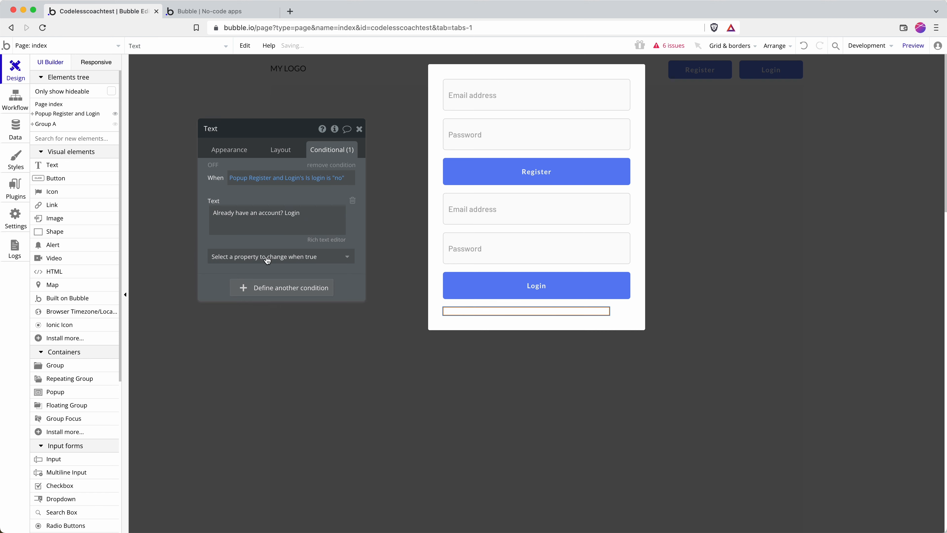
{"action": "left_click", "coordinate": [260, 288]}
{"action": "left_click", "coordinate": [239, 290]}
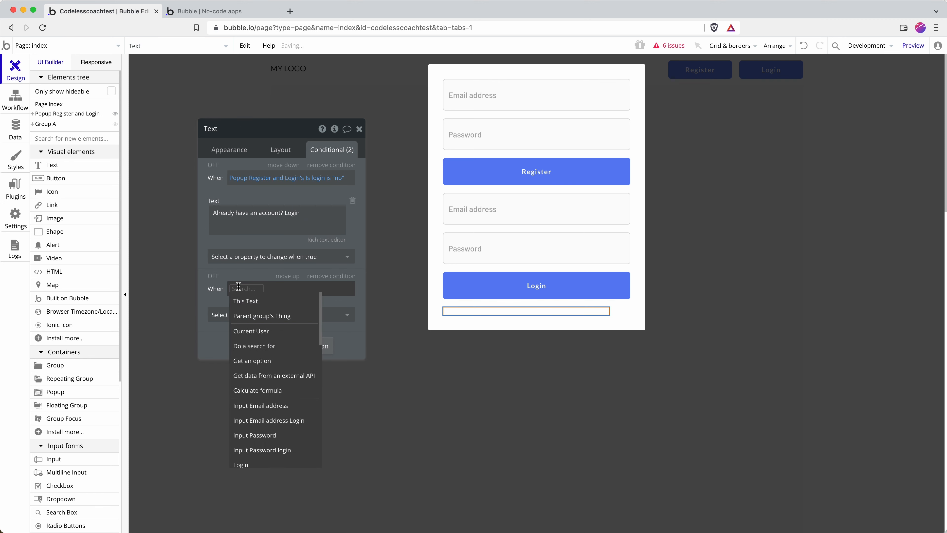
{"action": "type", "text": "pop"}
{"action": "left_click", "coordinate": [283, 306]}
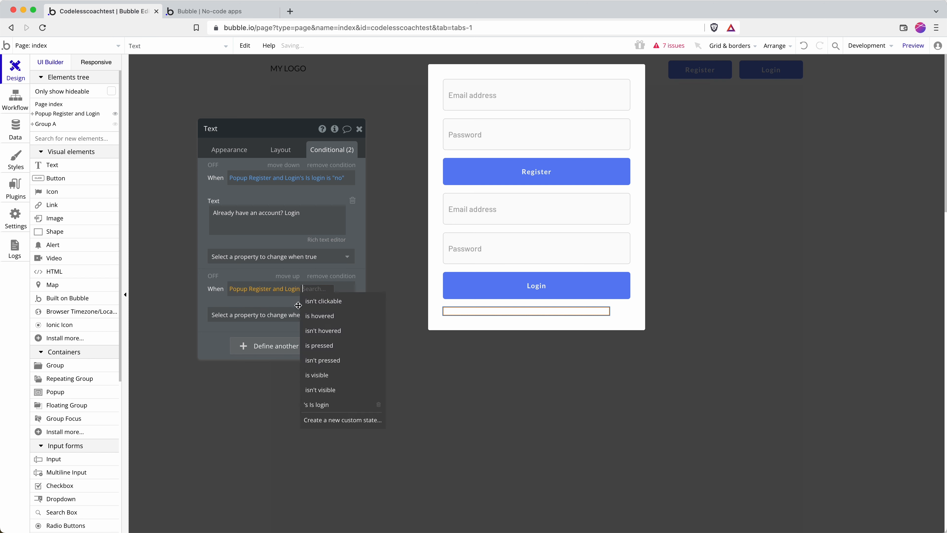
{"action": "left_click", "coordinate": [335, 406]}
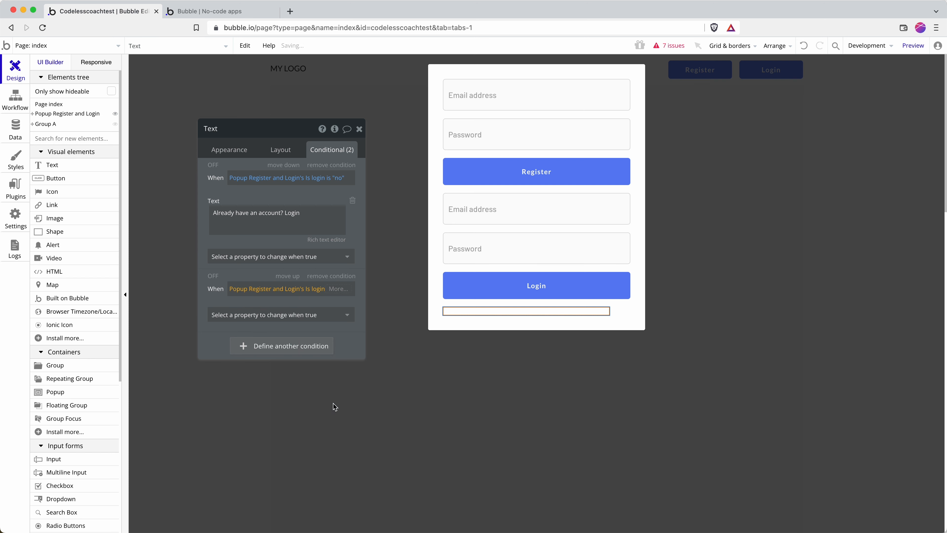
{"action": "left_click", "coordinate": [337, 295]}
{"action": "left_click", "coordinate": [263, 326]}
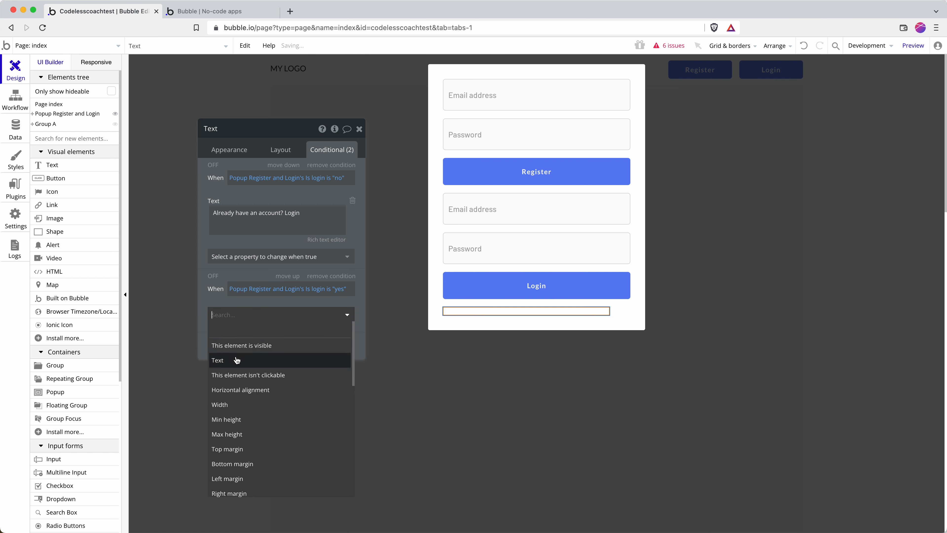
{"action": "left_click", "coordinate": [239, 358]}
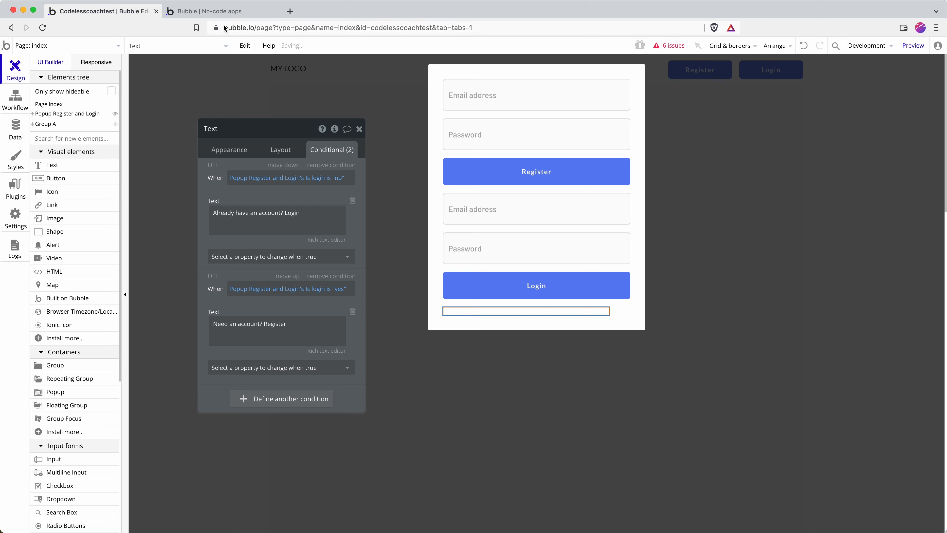
- Reload the app preview and open the popup through Register and Login to check the conditional prompt under each form
{"action": "left_click", "coordinate": [218, 13]}
{"action": "key", "text": "super+r"}
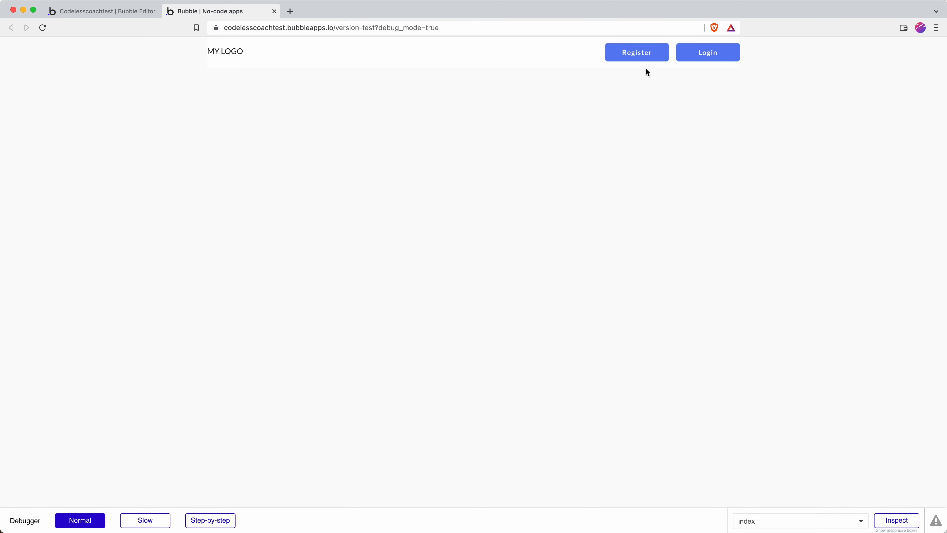
{"action": "left_click", "coordinate": [654, 58]}
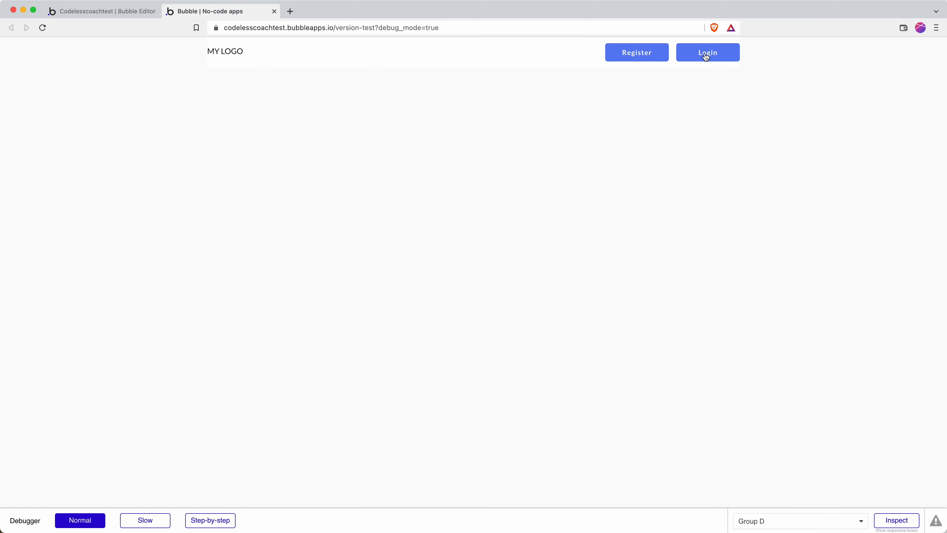
{"action": "left_click", "coordinate": [704, 54]}
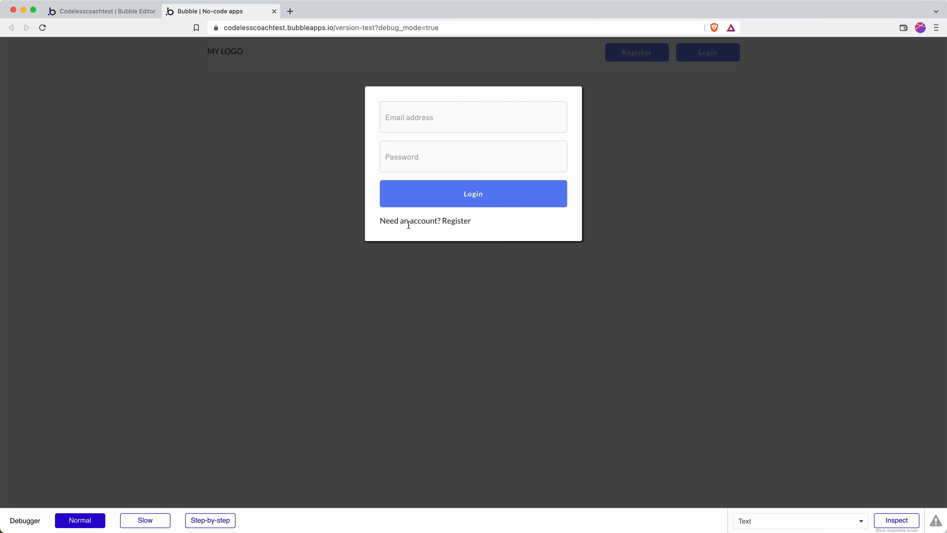
{"action": "left_click", "coordinate": [659, 207]}
- In the Bubble editor, create a click workflow for the prompt text that runs only when Popup Register and Login's Is login is "yes"
{"action": "left_click", "coordinate": [112, 16]}
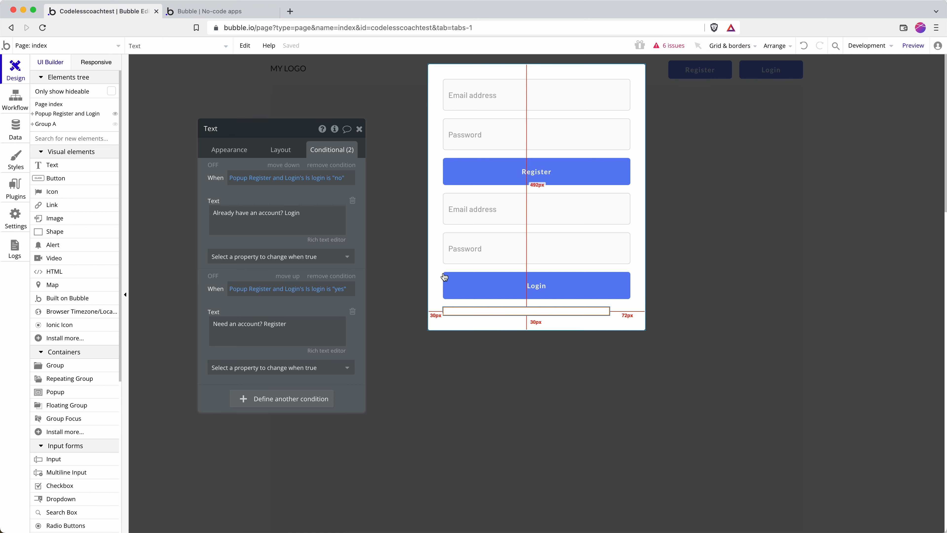
{"action": "left_click", "coordinate": [235, 150]}
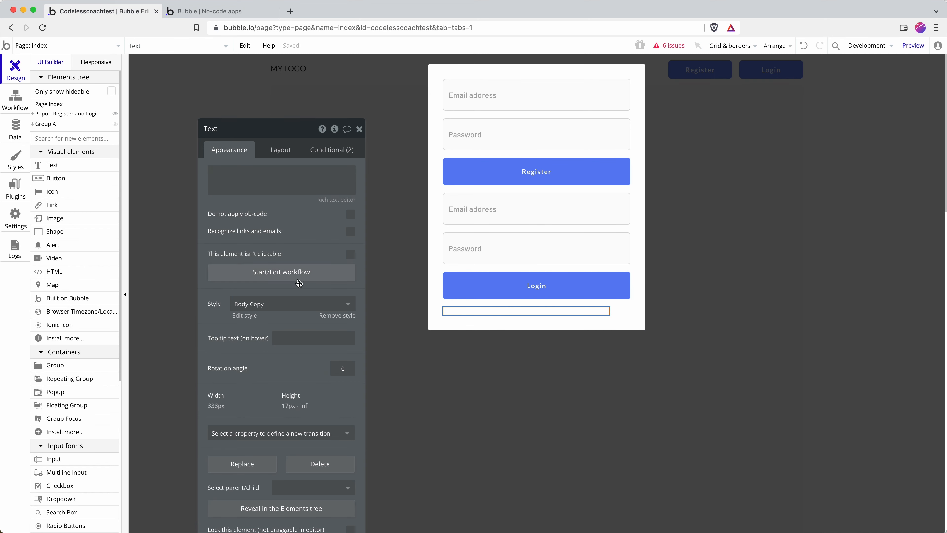
{"action": "left_click", "coordinate": [298, 280]}
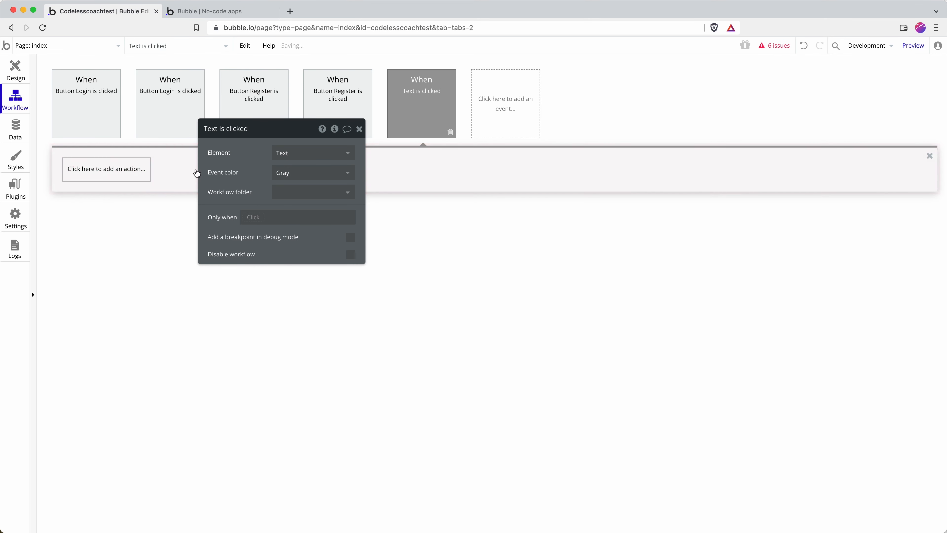
{"action": "left_click_drag", "start_coordinate": [257, 140], "coordinate": [299, 199]}
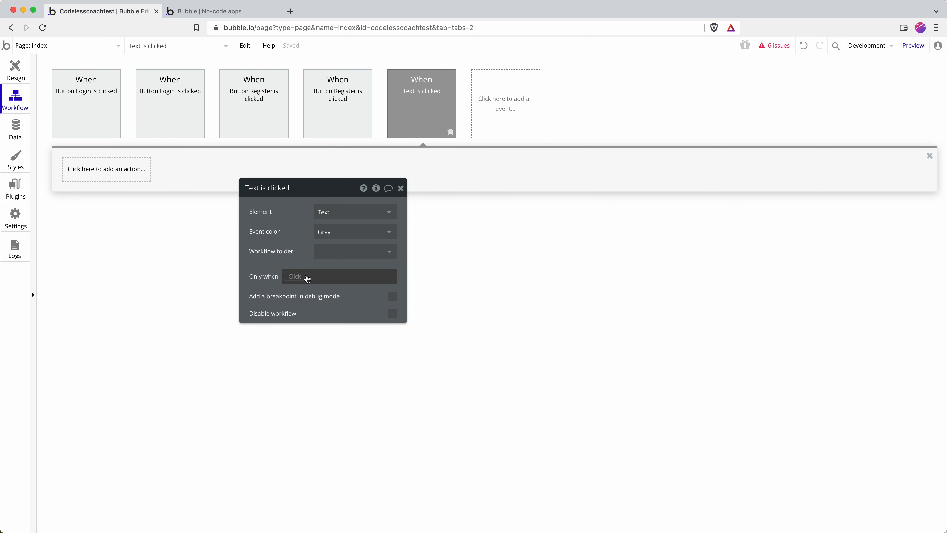
{"action": "left_click", "coordinate": [295, 277]}
{"action": "type", "text": "pop"}
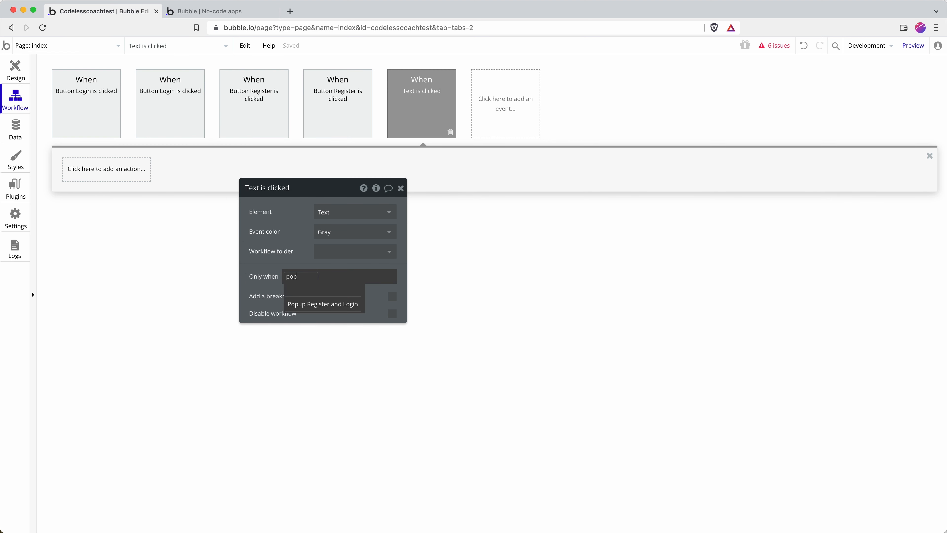
{"action": "left_click", "coordinate": [309, 302]}
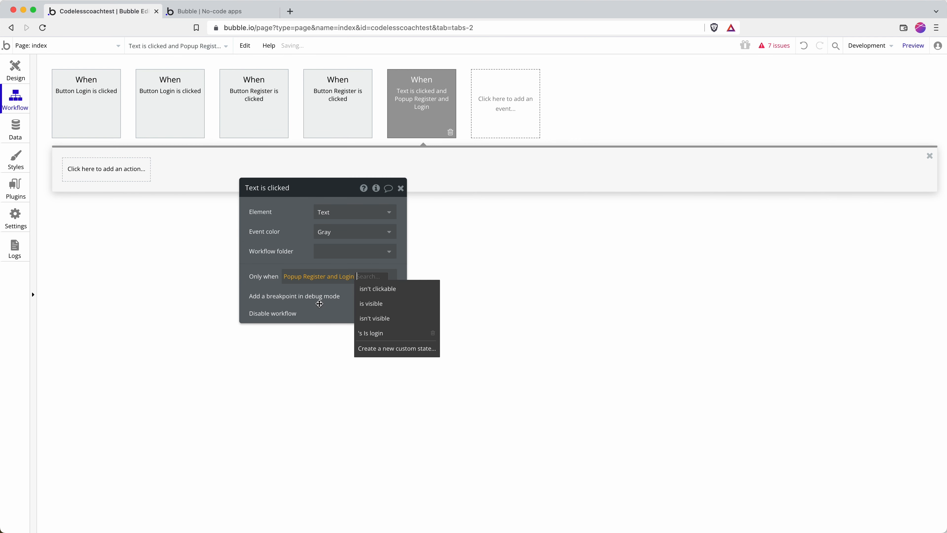
{"action": "left_click", "coordinate": [405, 328]}
{"action": "left_click", "coordinate": [306, 288]}
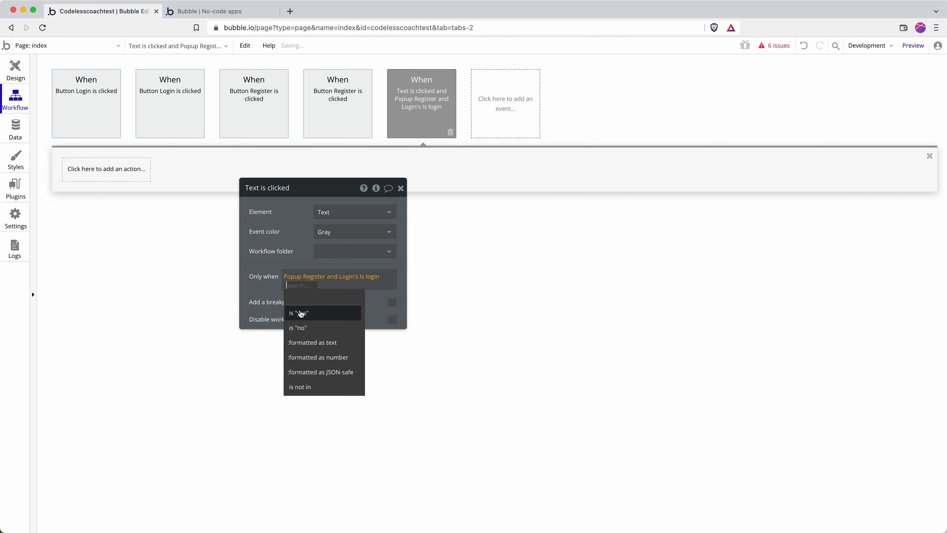
{"action": "left_click", "coordinate": [301, 314]}
- Add a Set state action that sets Popup Register and Login's Is login state to "no"
{"action": "left_click", "coordinate": [120, 175]}
{"action": "left_click", "coordinate": [118, 302]}
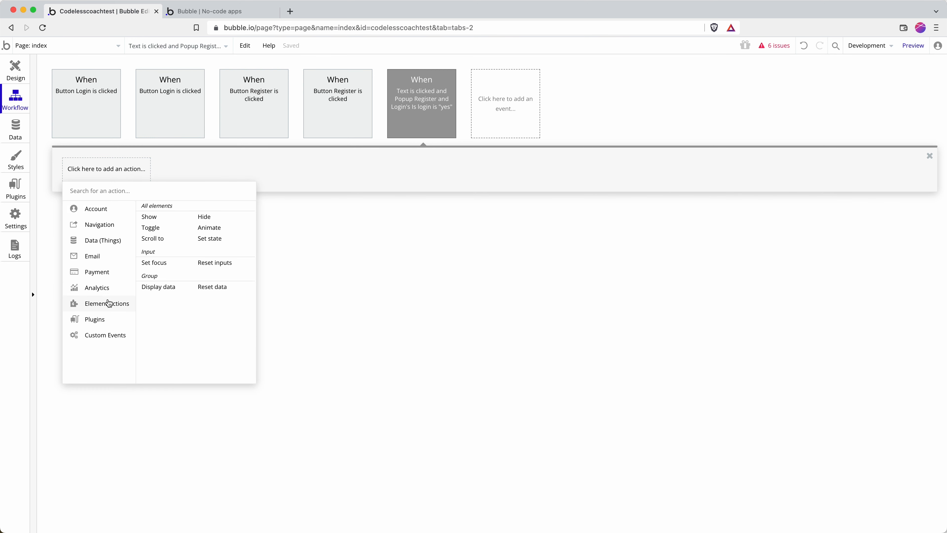
{"action": "left_click", "coordinate": [209, 238]}
{"action": "left_click", "coordinate": [321, 212]}
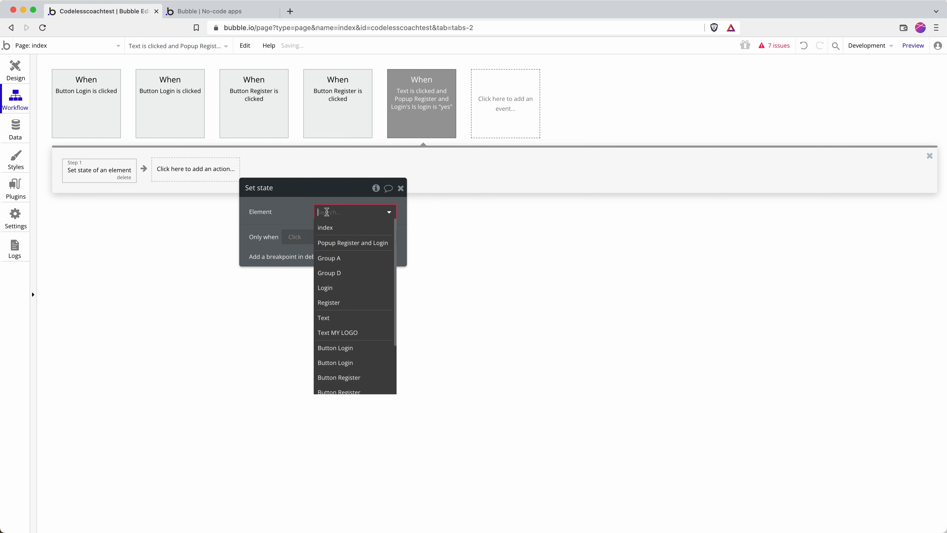
{"action": "left_click", "coordinate": [337, 243]}
{"action": "left_click", "coordinate": [336, 232]}
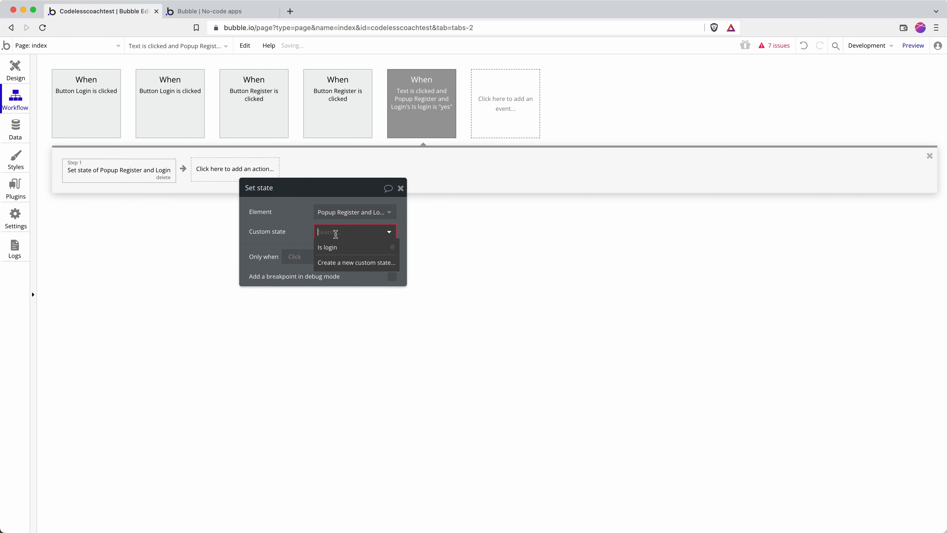
{"action": "left_click", "coordinate": [336, 247]}
{"action": "left_click", "coordinate": [331, 251]}
{"action": "left_click", "coordinate": [334, 293]}
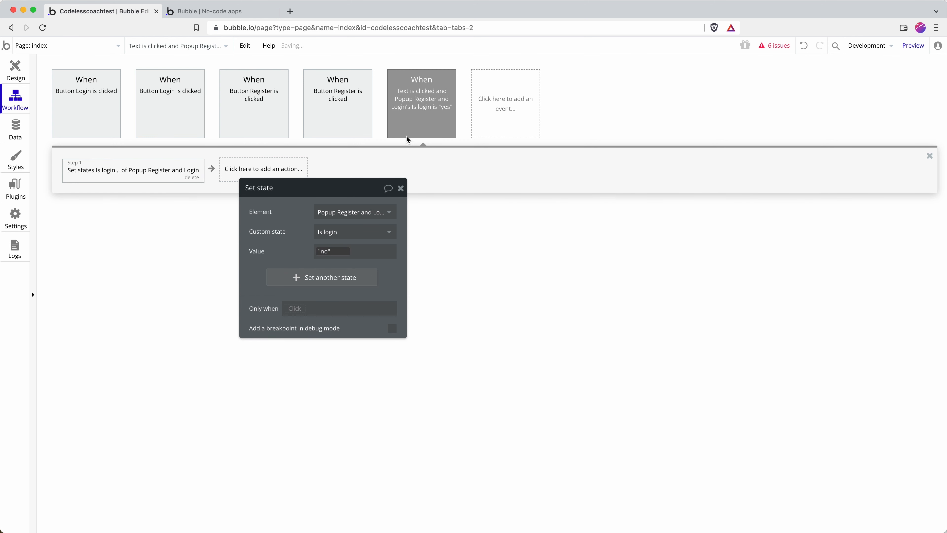
- Duplicate the text-click event and change the copy's condition to run only when Is login is "no"
{"action": "right_click", "coordinate": [406, 121]}
{"action": "left_click", "coordinate": [428, 170]}
{"action": "right_click", "coordinate": [507, 111]}
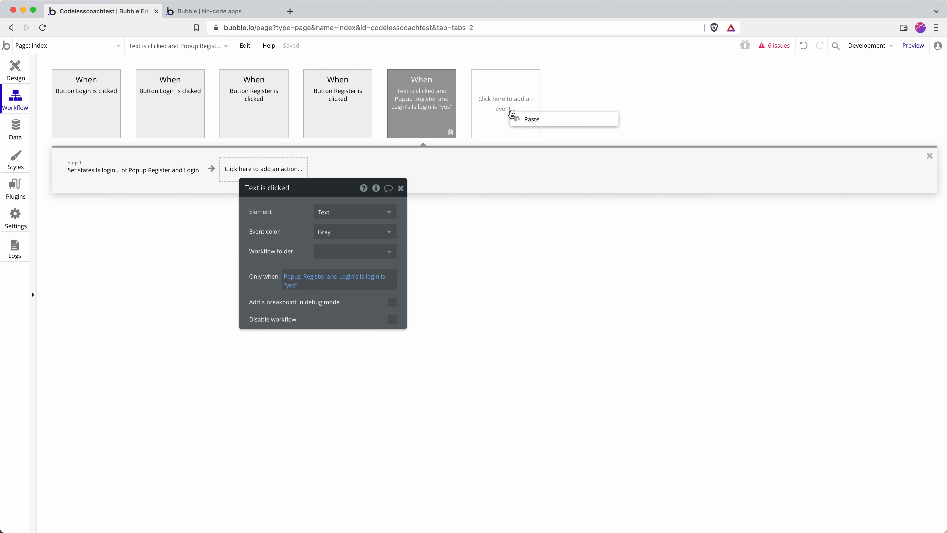
{"action": "left_click", "coordinate": [539, 121]}
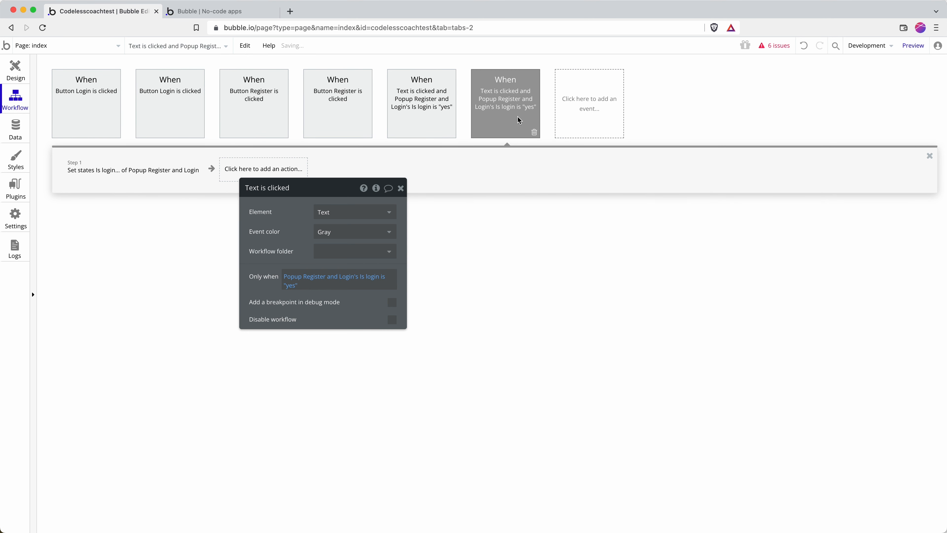
{"action": "left_click", "coordinate": [290, 285]}
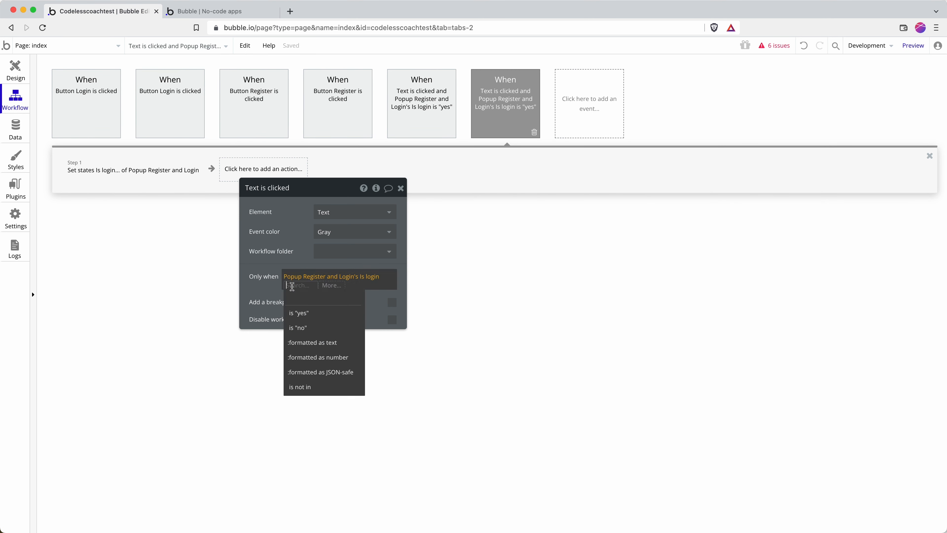
{"action": "left_click", "coordinate": [313, 328]}
- Set the Is login value in the duplicated workflow's Set state action to "yes"
{"action": "left_click", "coordinate": [153, 179]}
{"action": "left_click", "coordinate": [325, 251]}
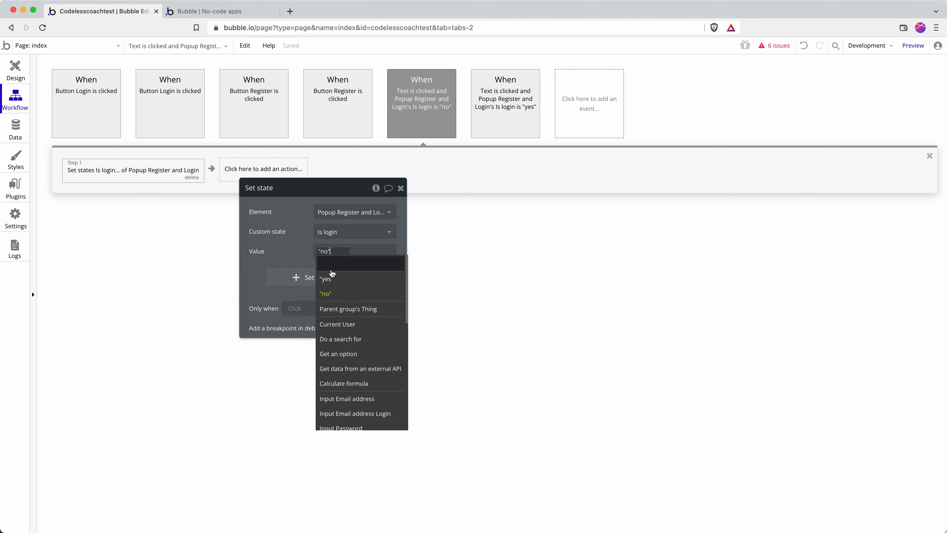
{"action": "left_click", "coordinate": [331, 279]}
- Reload the app preview, open the Register popup and use its prompt text repeatedly to test switching between the register and login forms
{"action": "left_click", "coordinate": [229, 13]}
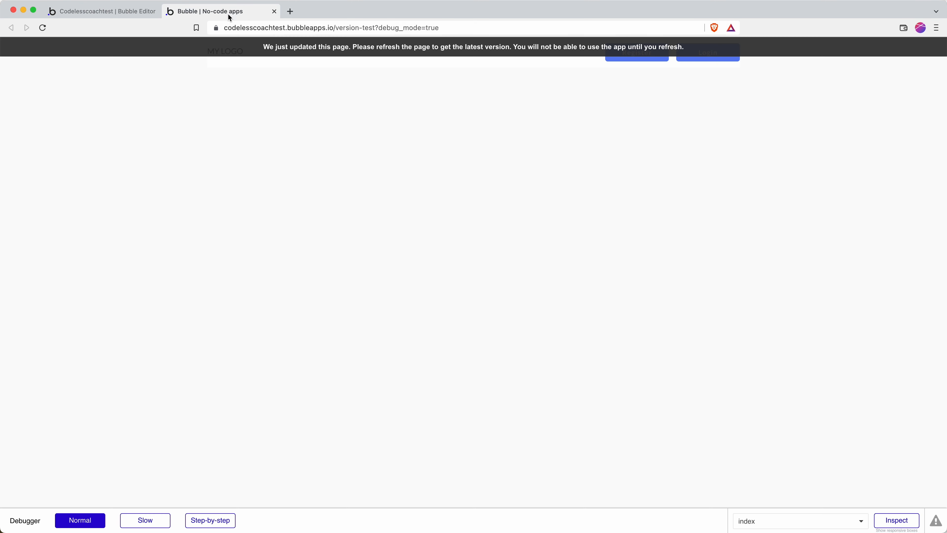
{"action": "left_click", "coordinate": [245, 26]}
{"action": "key", "text": "Return"}
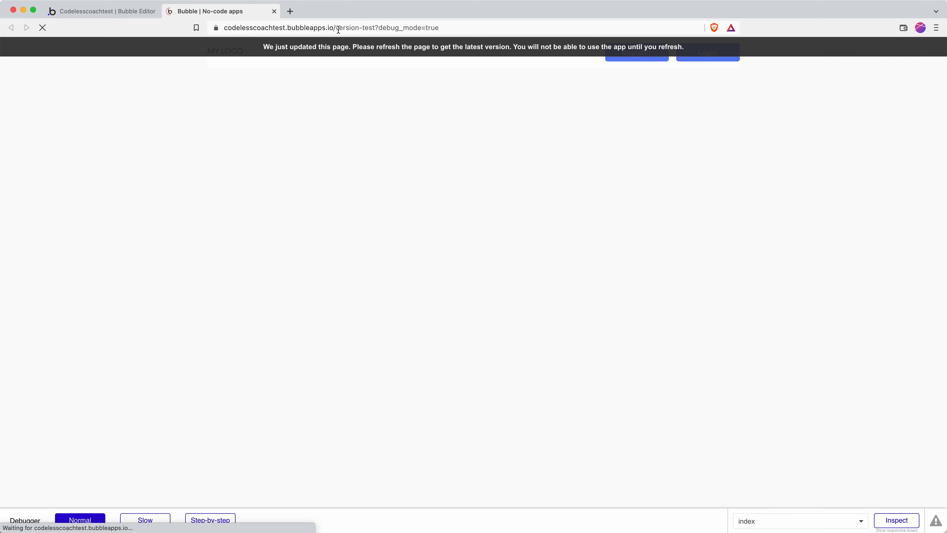
{"action": "left_click", "coordinate": [624, 59]}
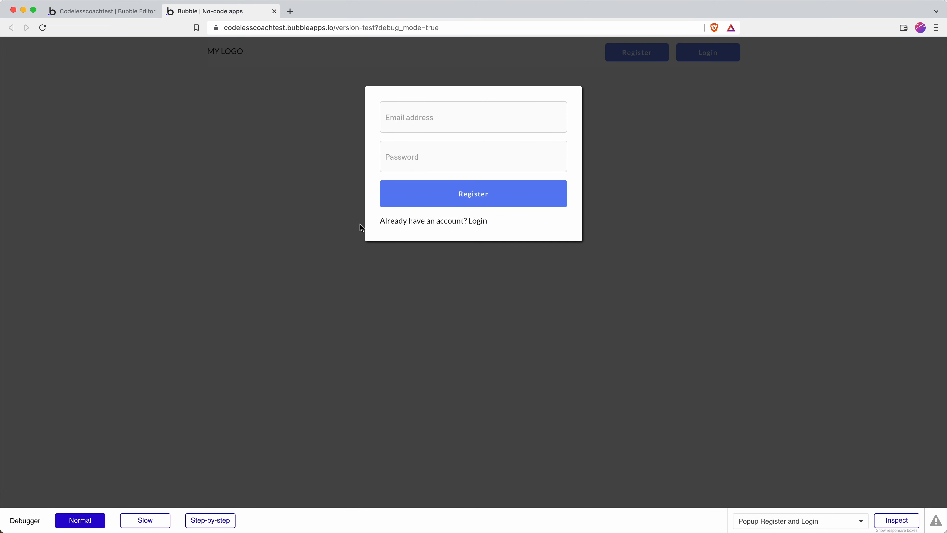
{"action": "left_click", "coordinate": [465, 221]}
{"action": "left_click", "coordinate": [465, 223]}
{"action": "left_click", "coordinate": [465, 224]}
{"action": "left_click", "coordinate": [465, 224]}
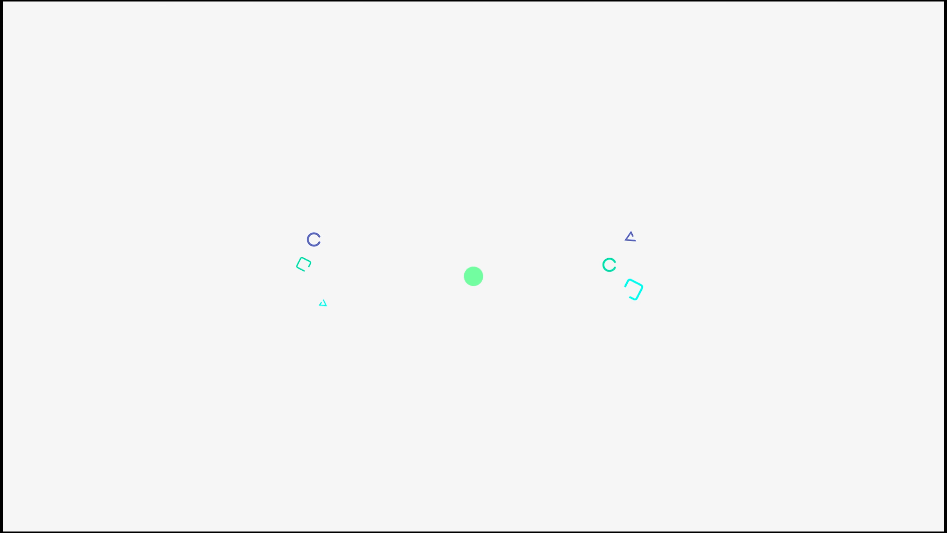